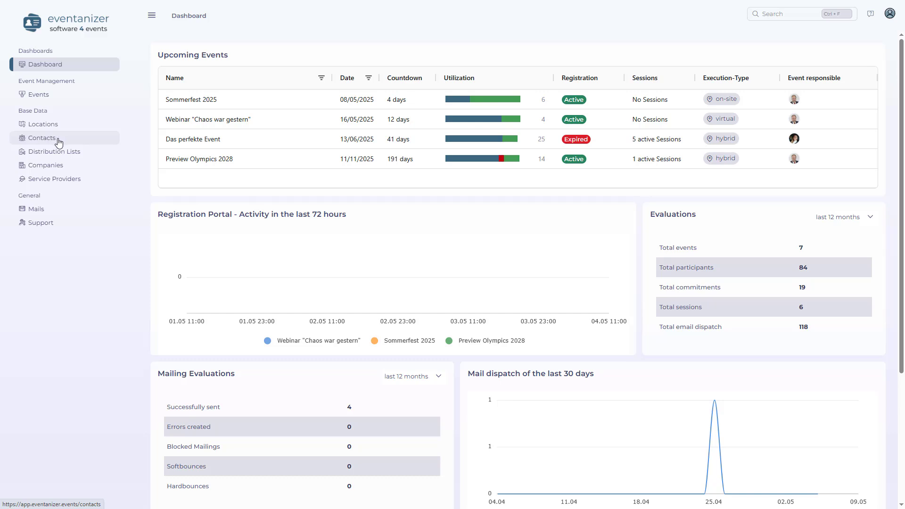
Step: Open the contacts list and switch its view to Kontaktdaten, to Standard mit Firma and back to Standardliste
click(58, 142)
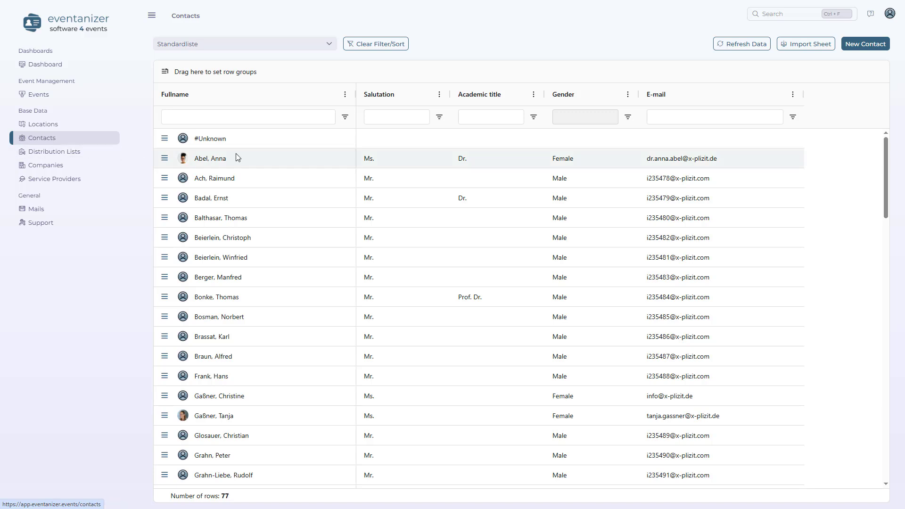
click(327, 45)
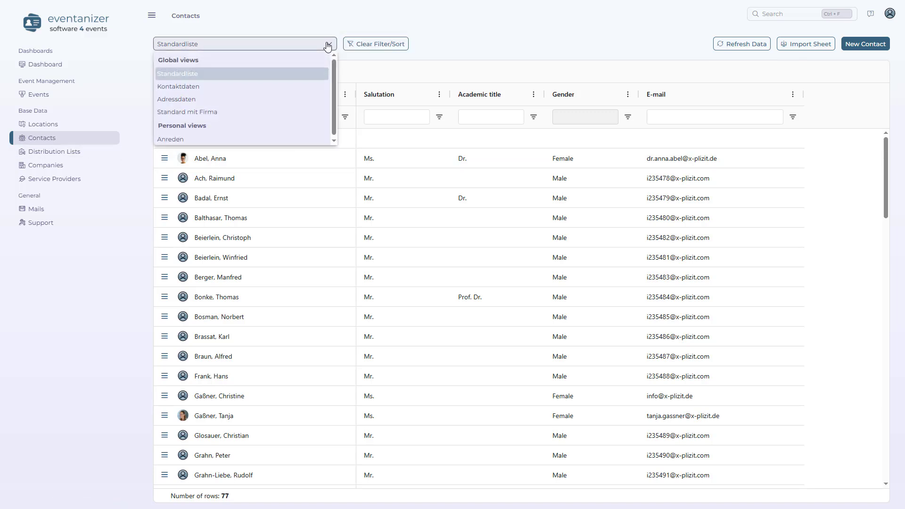
click(254, 88)
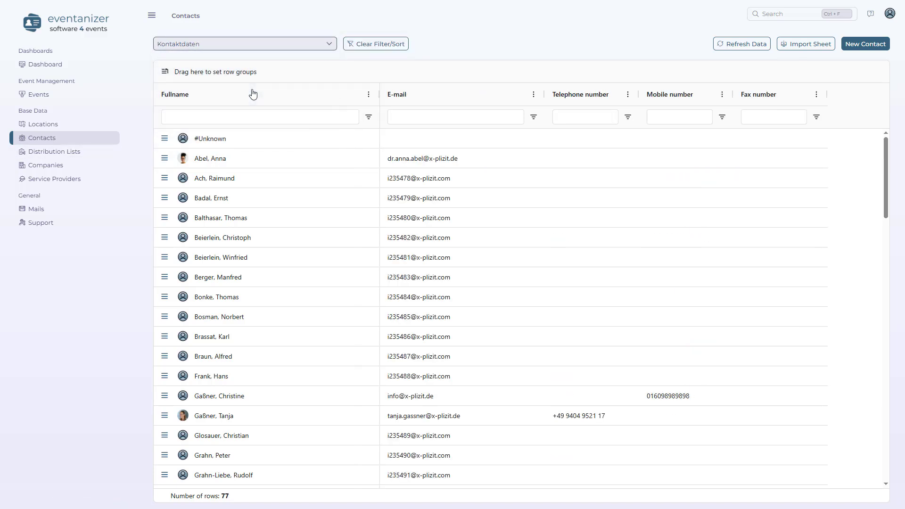
click(239, 49)
click(238, 117)
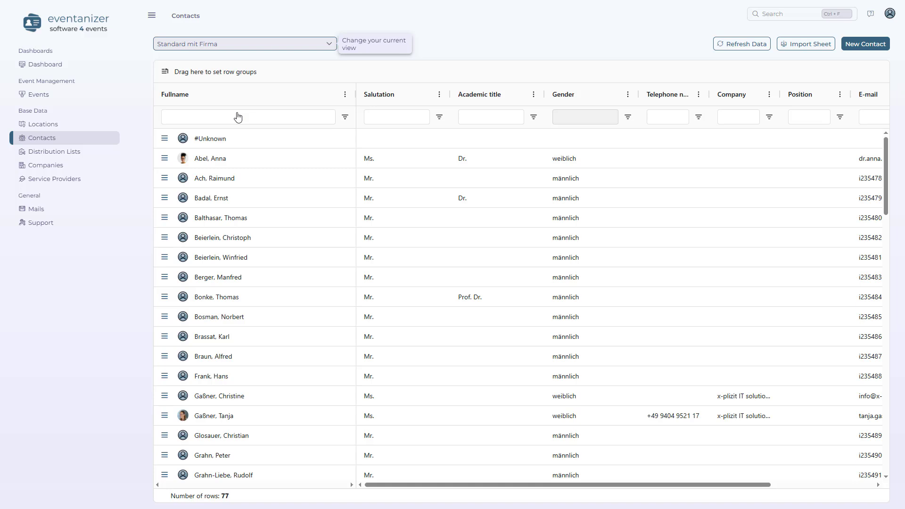
click(226, 49)
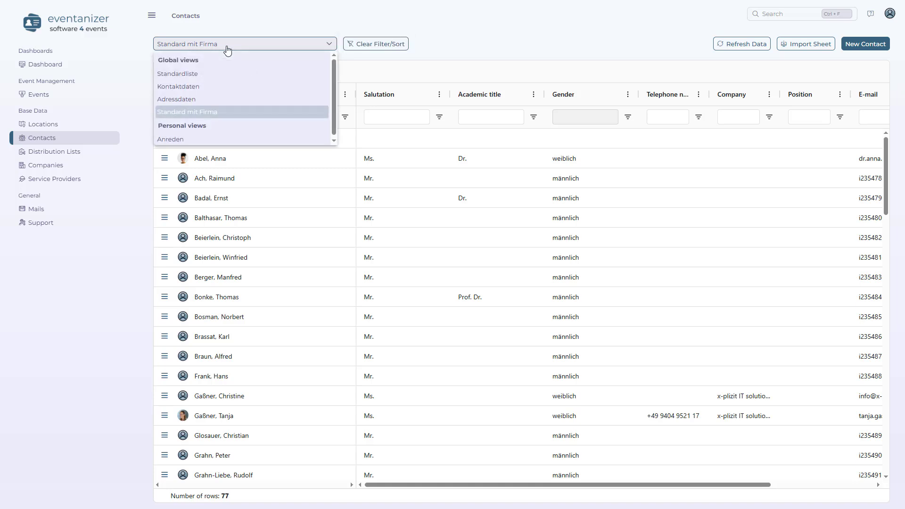
click(224, 74)
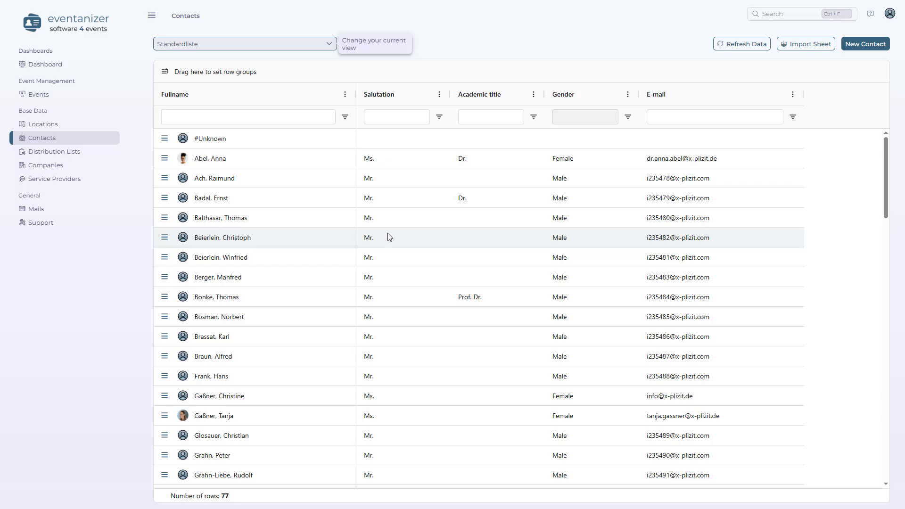
Step: Look through the whole contacts list down to its last entry and return to the first one
scroll(388, 233, down, 9)
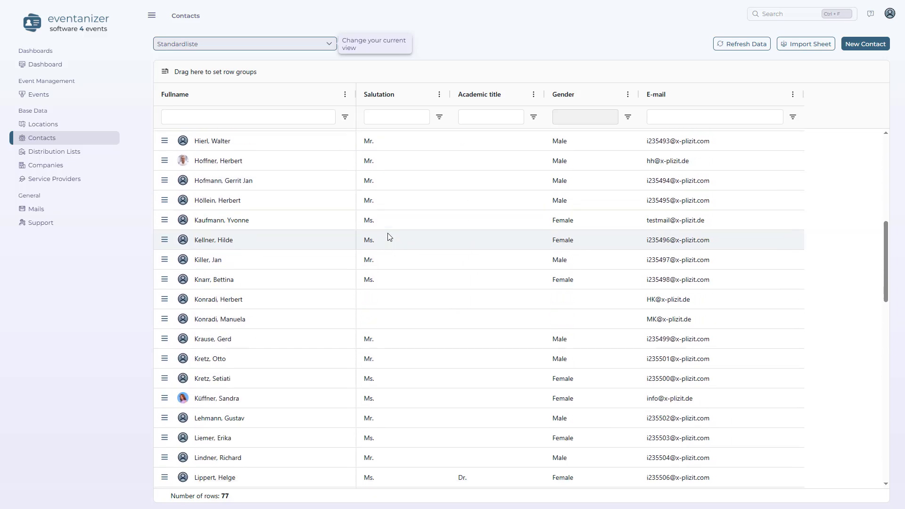
scroll(387, 232, down, 9)
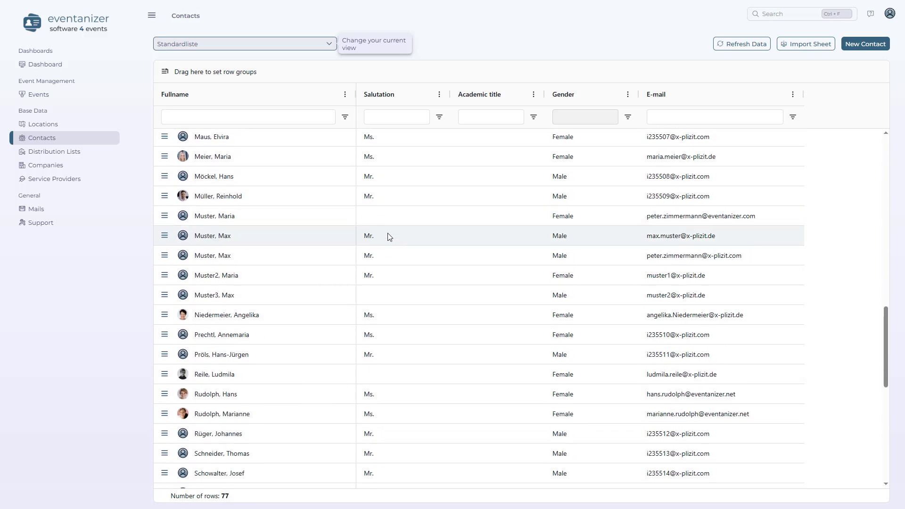
scroll(388, 233, down, 5)
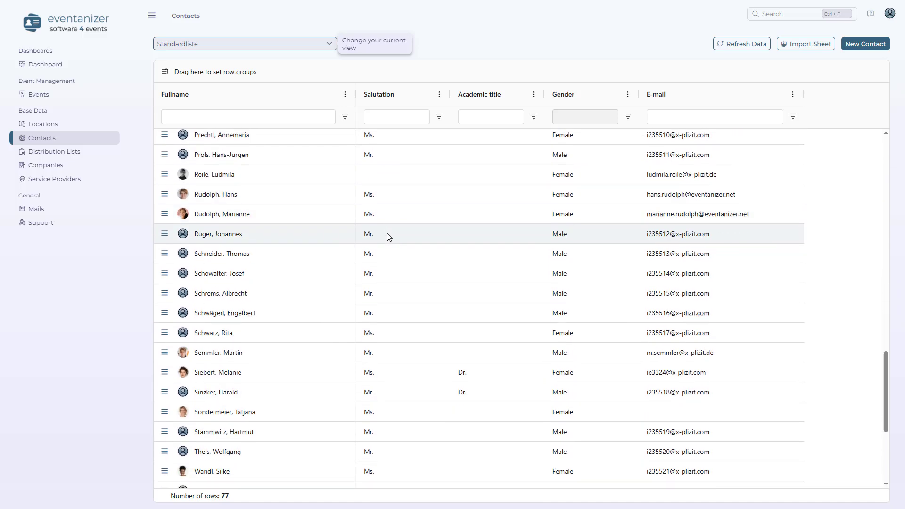
scroll(389, 237, down, 1)
scroll(389, 237, up, 20)
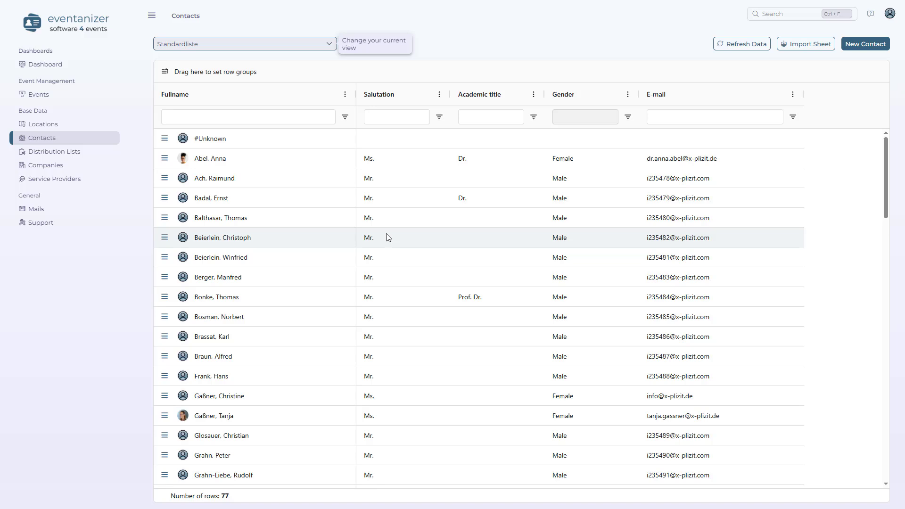
scroll(388, 235, down, 15)
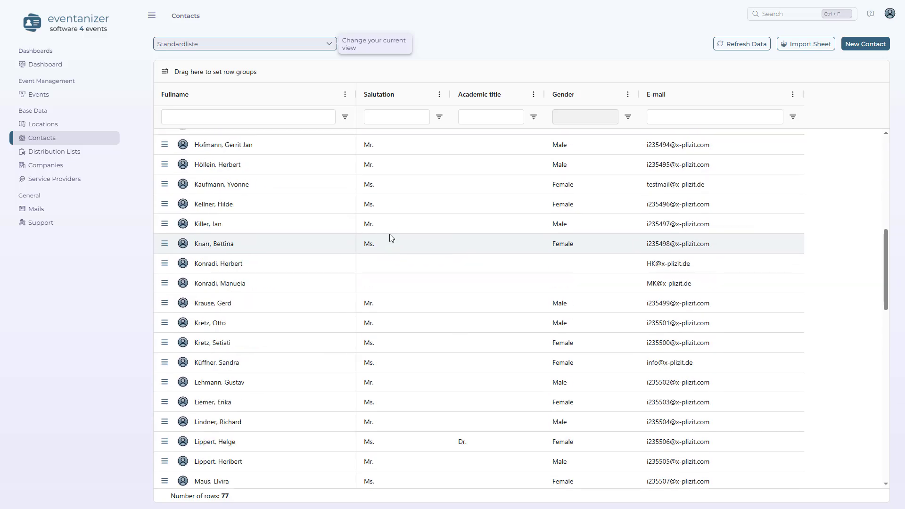
scroll(389, 237, down, 5)
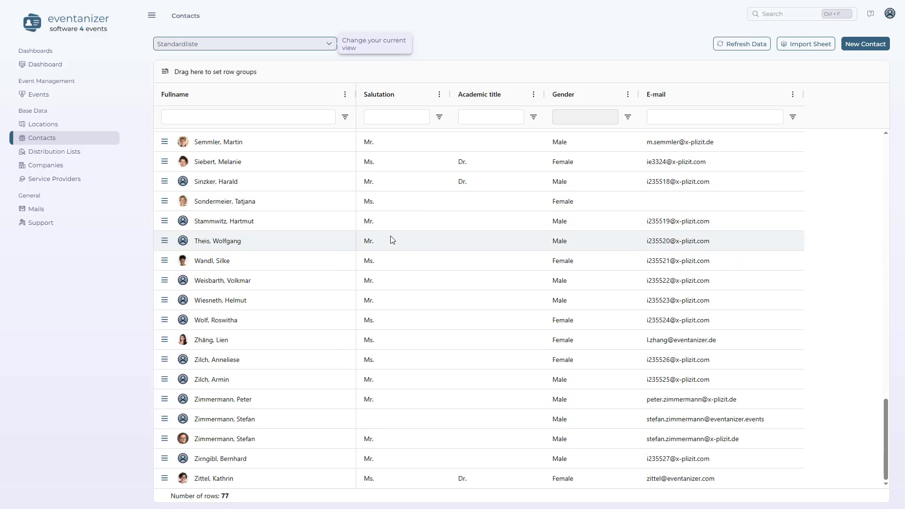
scroll(390, 236, up, 20)
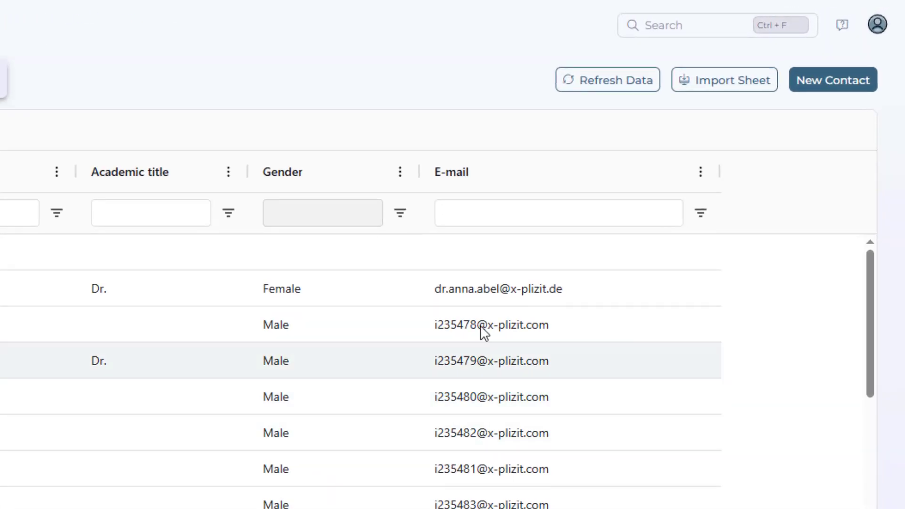
Step: Sort the contacts by E-mail in ascending and descending order, and clear the sort
click(452, 176)
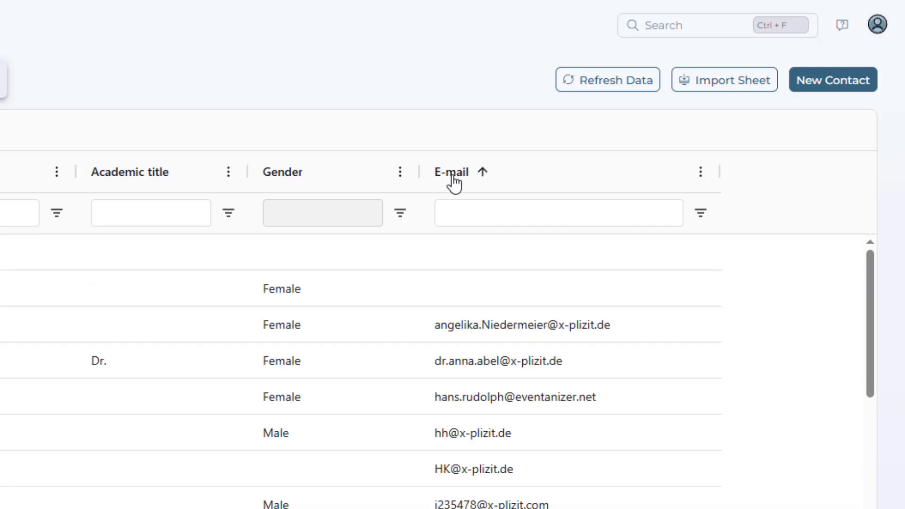
click(452, 175)
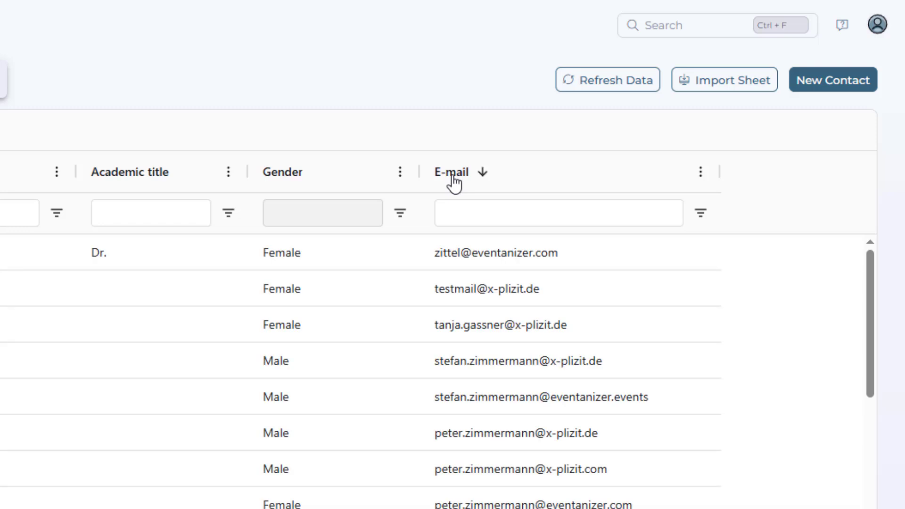
click(702, 173)
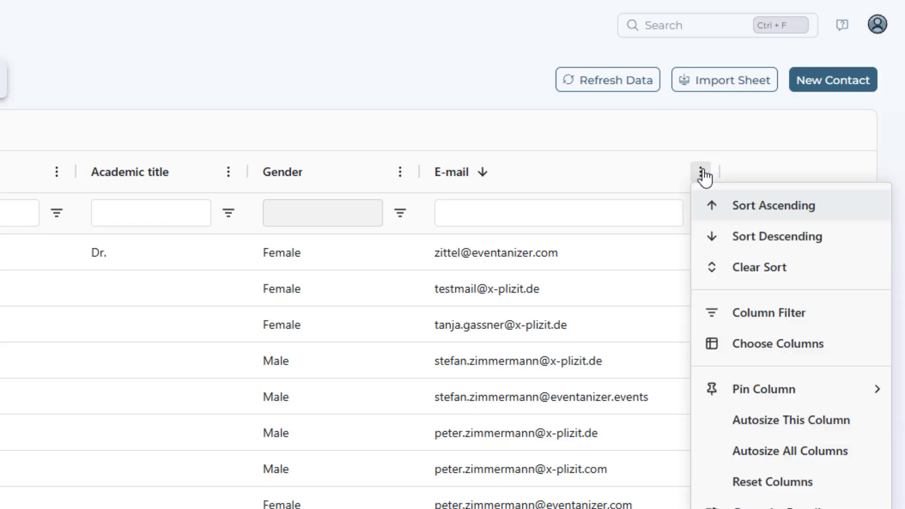
click(734, 207)
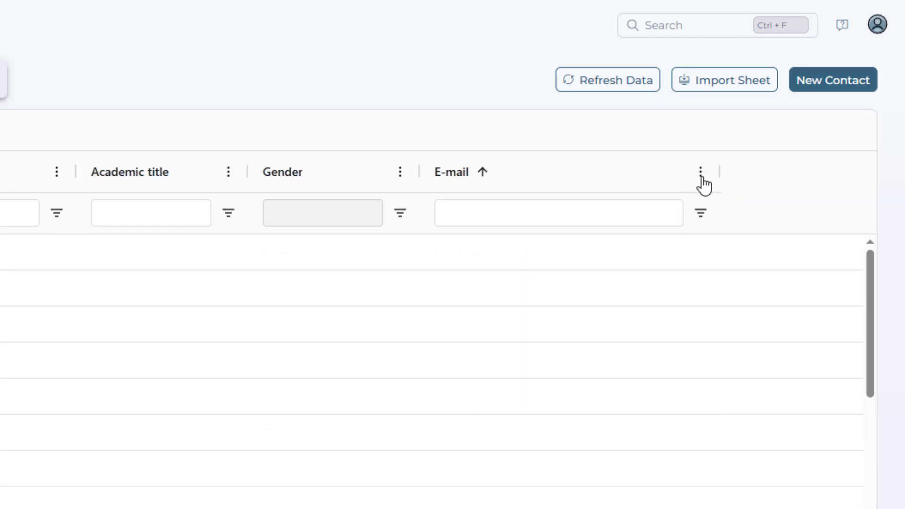
click(701, 175)
click(732, 238)
click(701, 174)
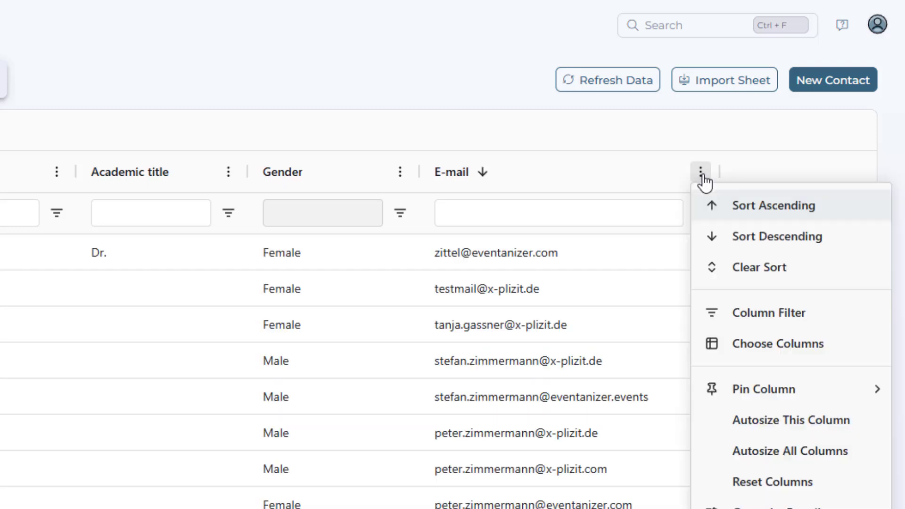
click(772, 281)
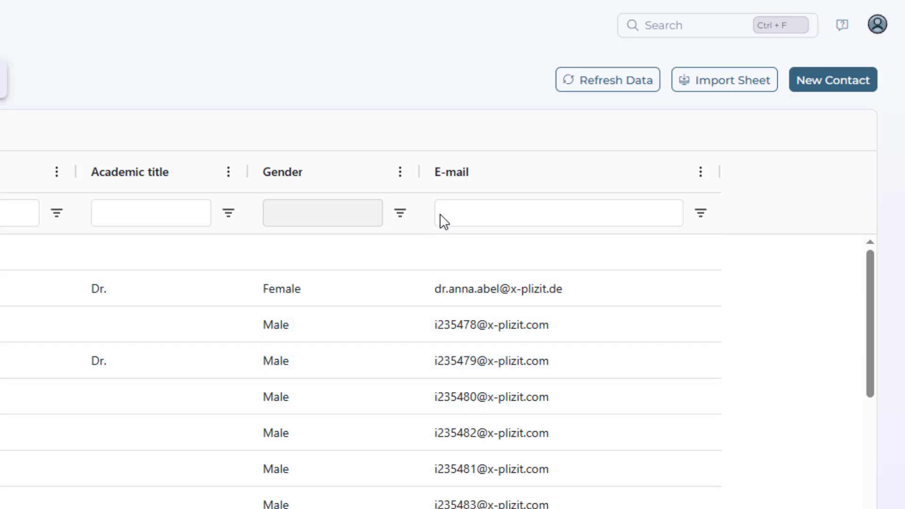
Step: Filter the E-mail column by a first name and set the filter condition to Begins with
click(451, 213)
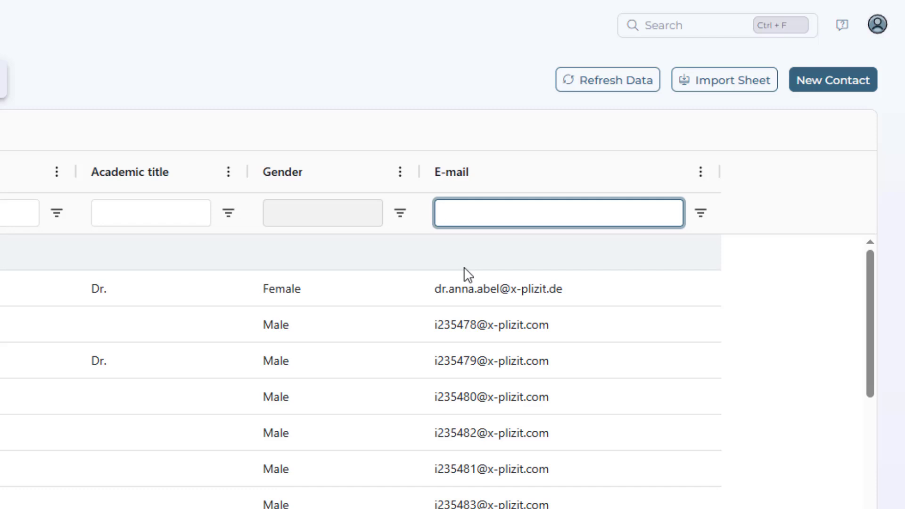
text(peter)
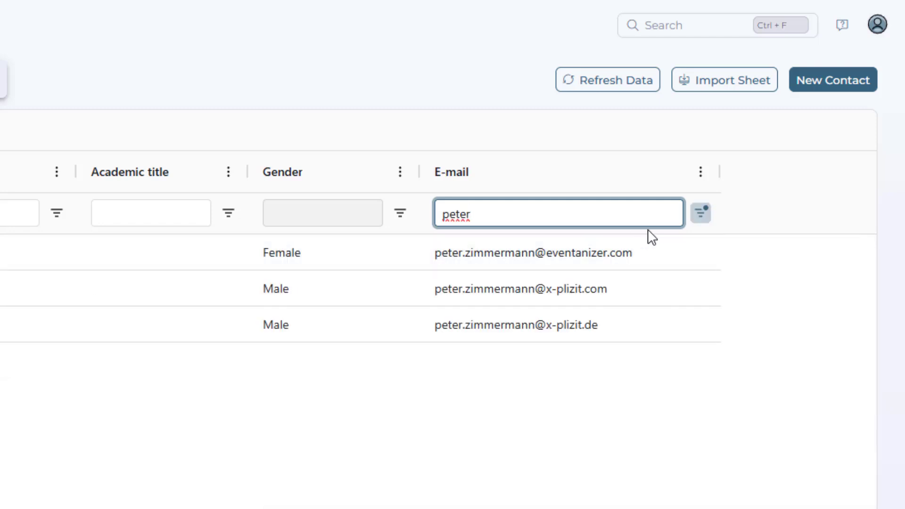
click(708, 220)
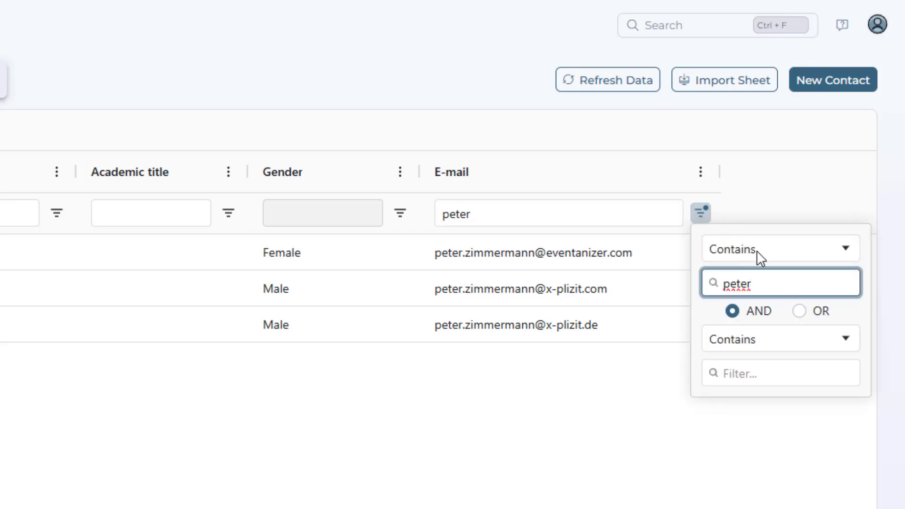
click(757, 250)
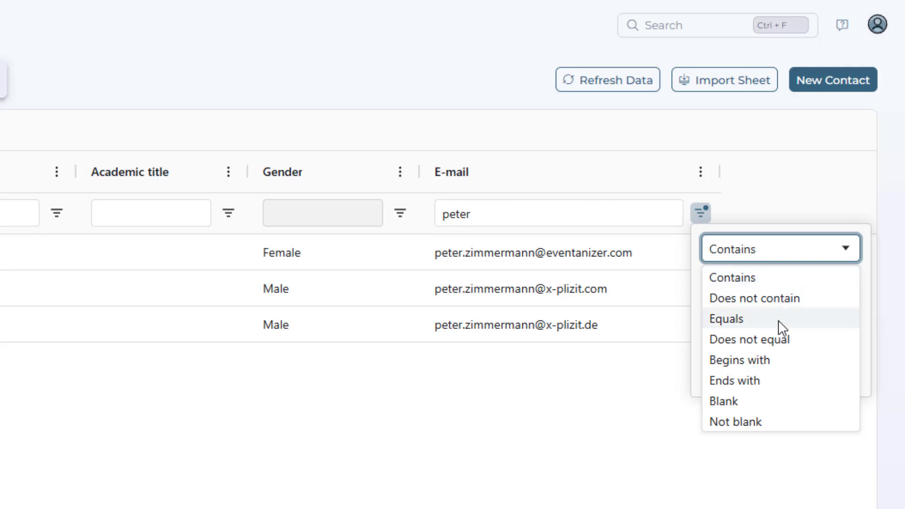
click(781, 369)
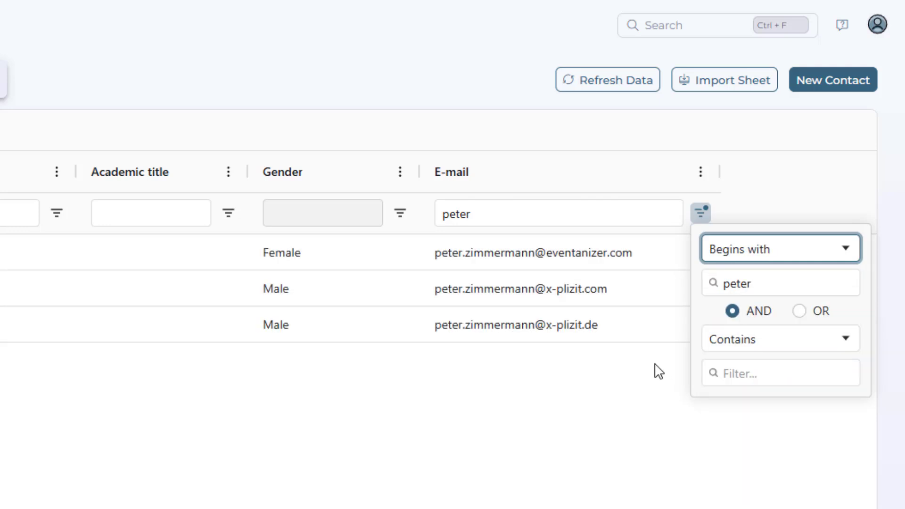
Step: Set the E-mail filter condition back to Contains and clear the filter text
click(733, 250)
click(744, 277)
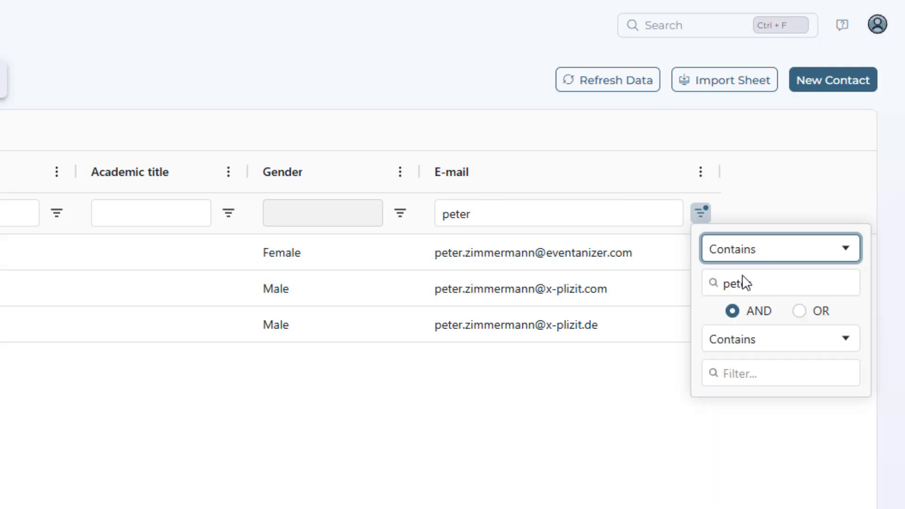
double_click(490, 215)
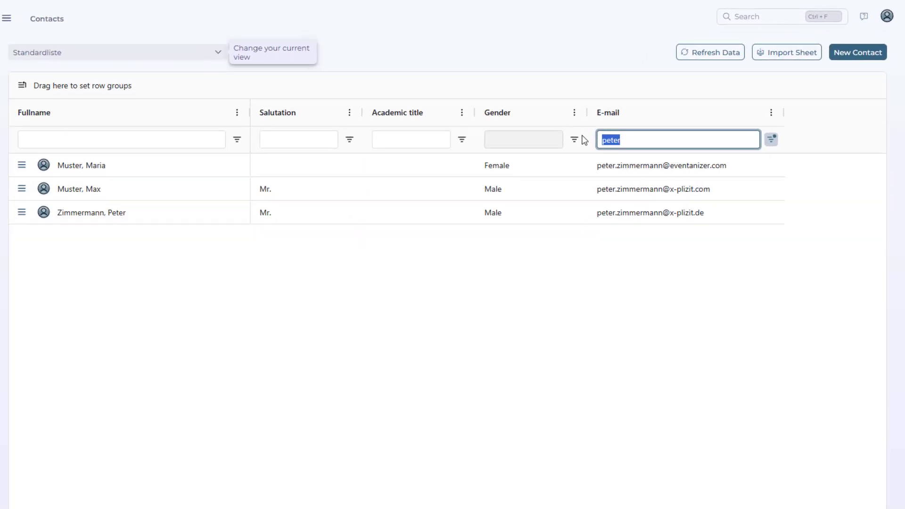
key(BackSpace)
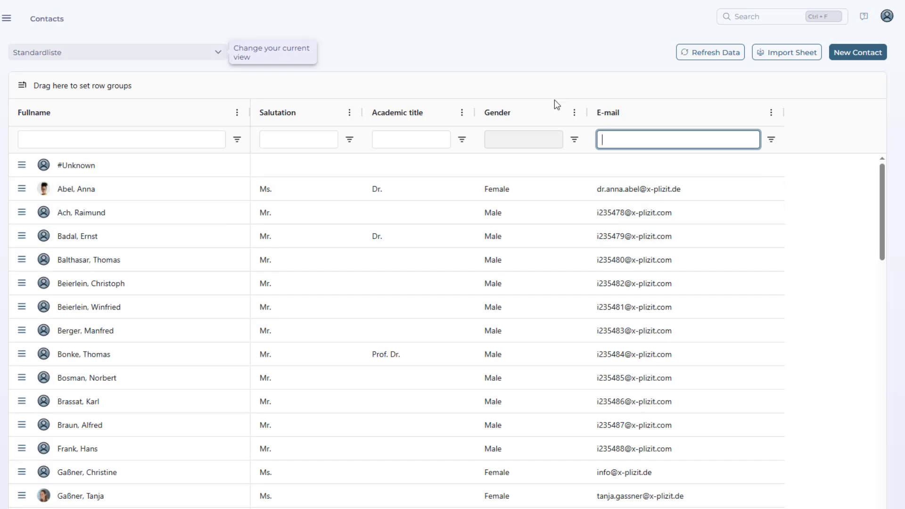
Step: Filter the contacts by a surname in the Fullname column and by "x-plizit.de" in the E-mail column
click(186, 141)
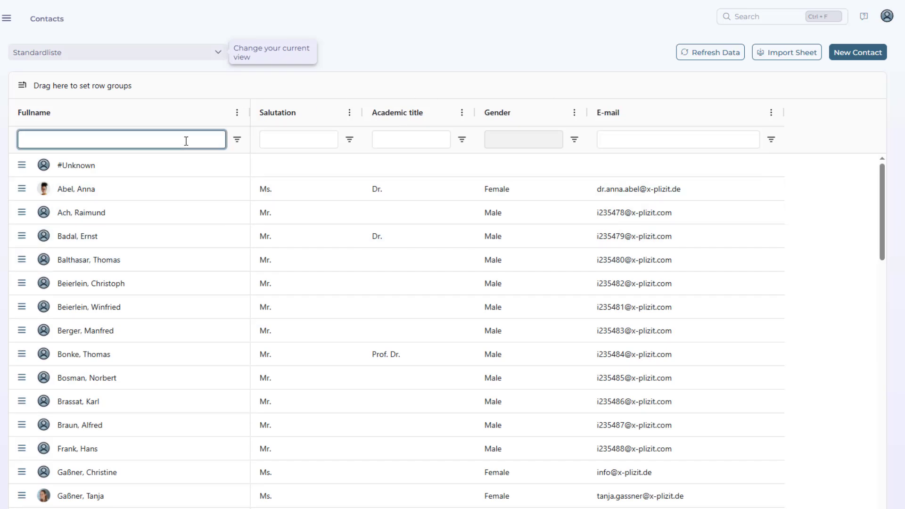
text(meier)
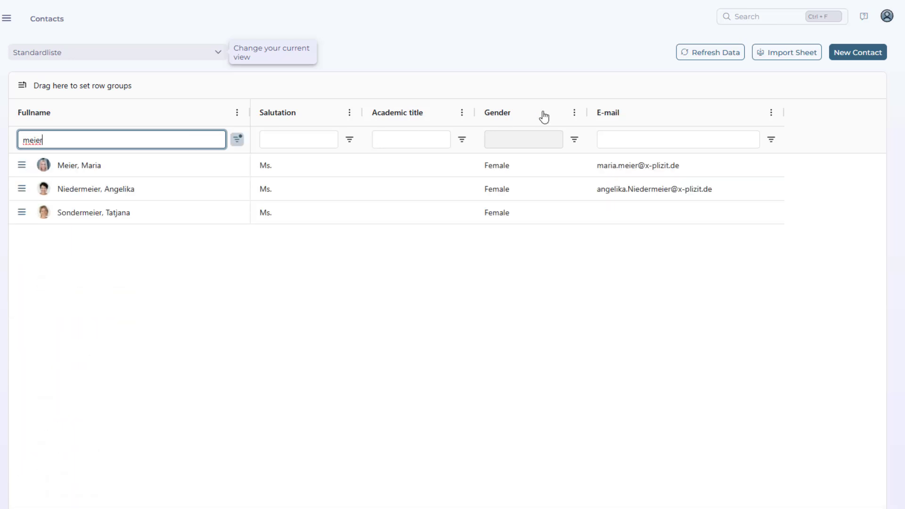
click(630, 137)
text(x-)
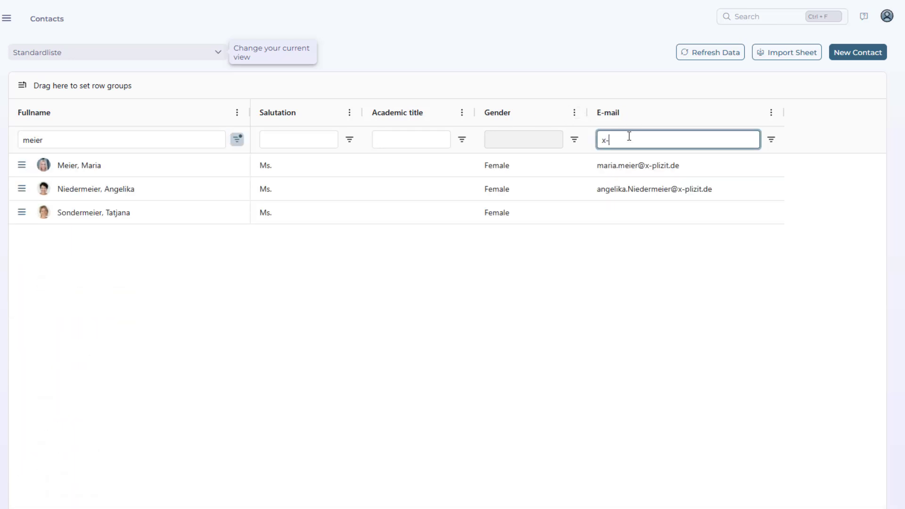
text(plizit.de)
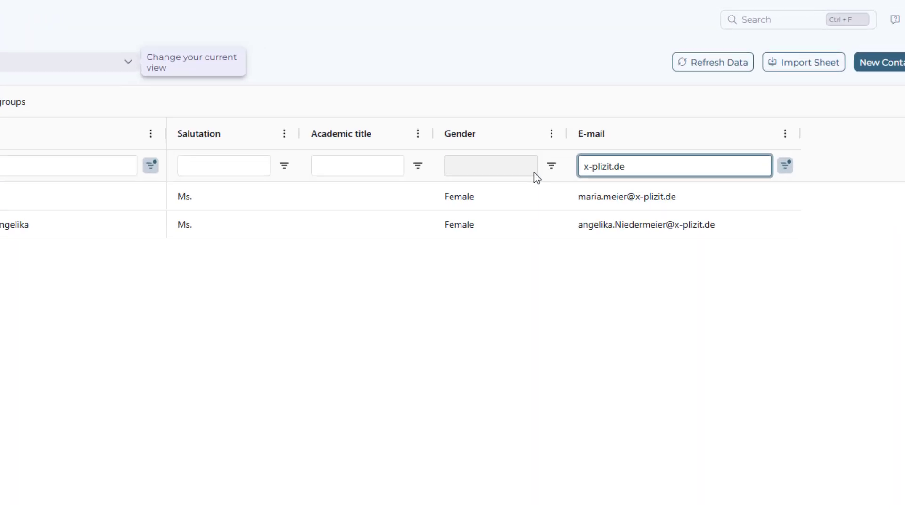
Step: Restrict the Gender column filter to Female only
click(504, 226)
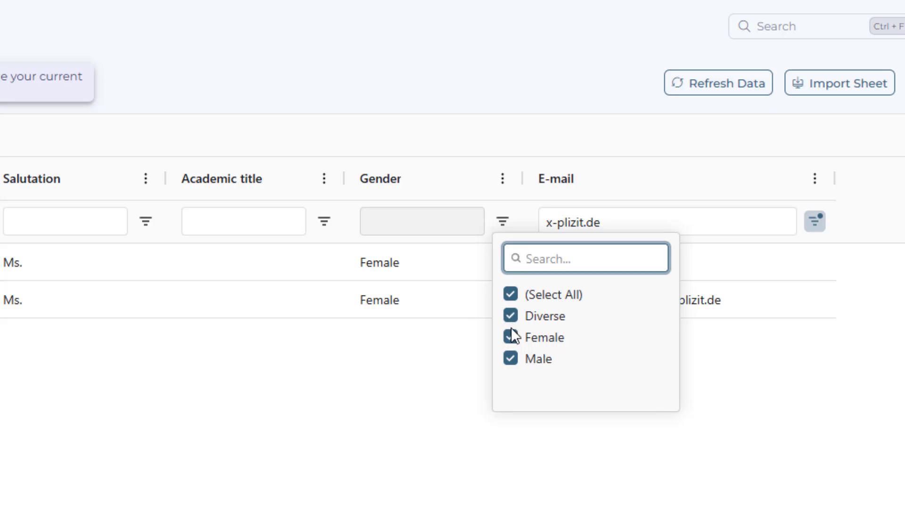
click(511, 295)
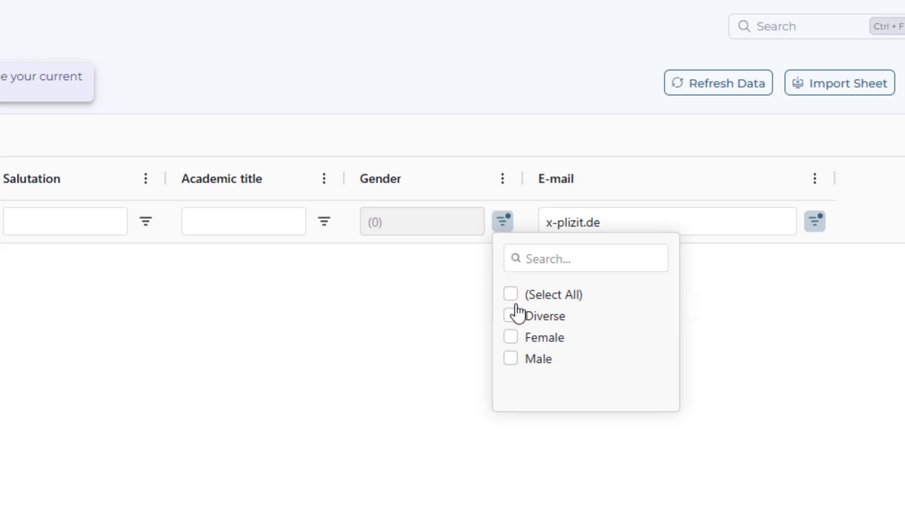
click(512, 337)
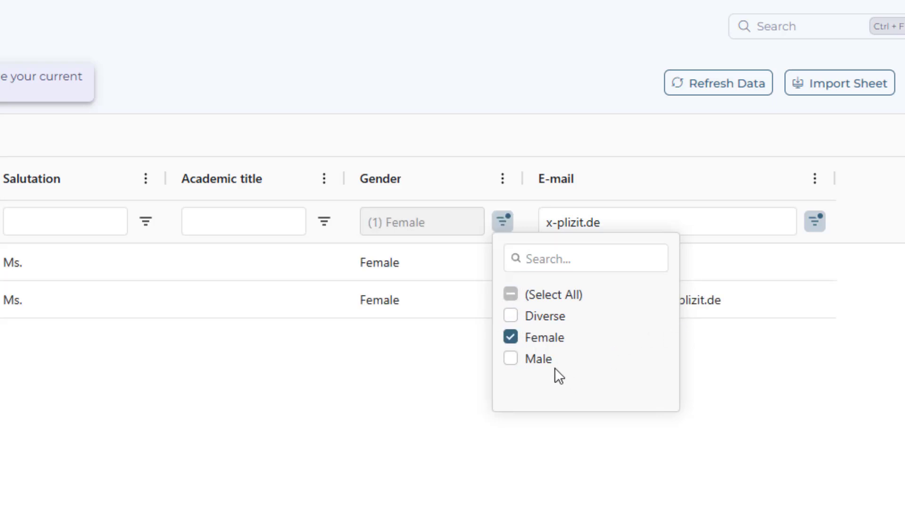
key(Escape)
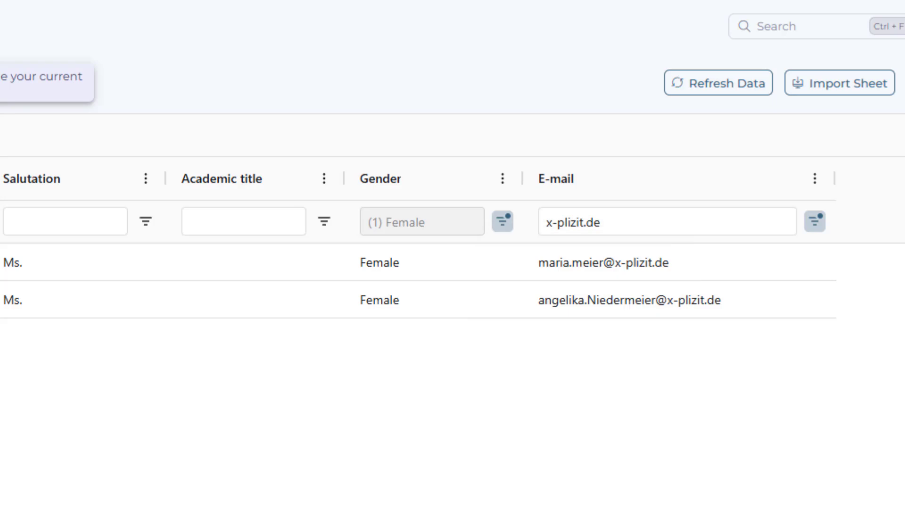
Step: Clear all filters and sorting, and switch the contacts list to the Adressdaten view
click(9, 78)
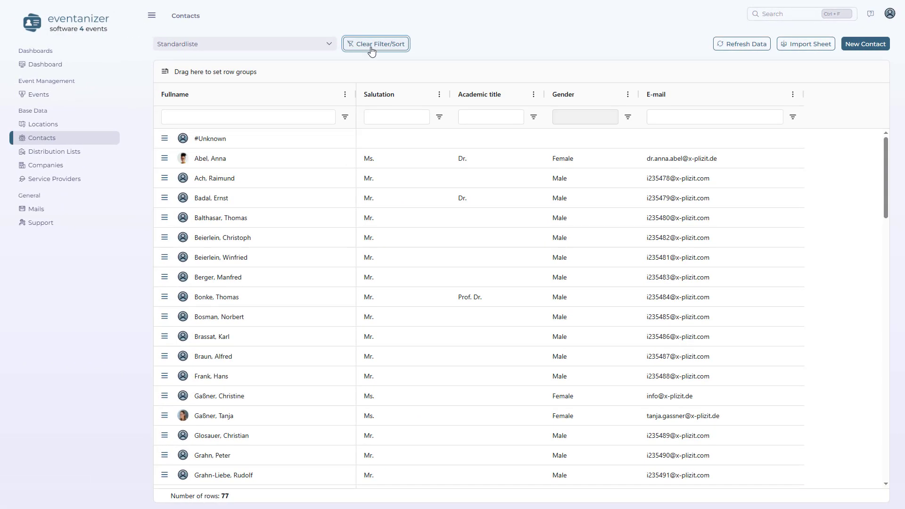
click(327, 45)
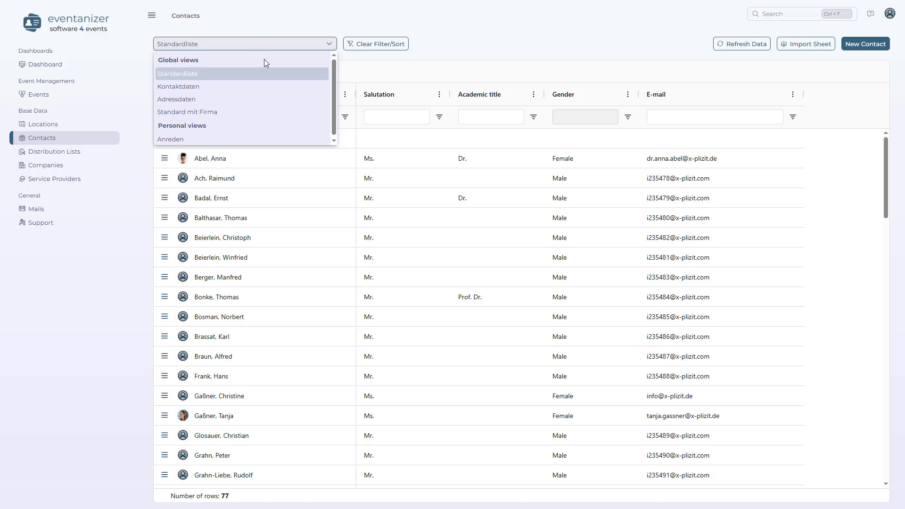
click(210, 100)
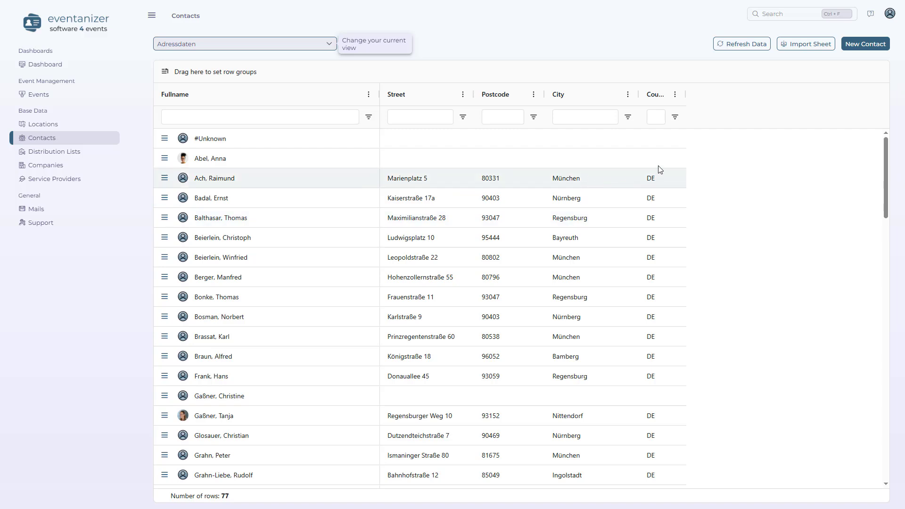
Step: Remove the Country column from the view and add Salutation and Gender columns before the Street column
click(676, 94)
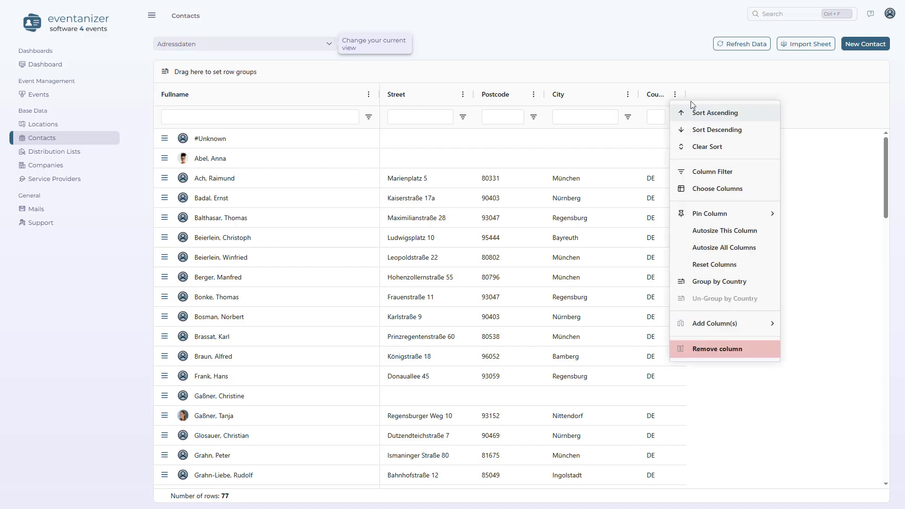
click(736, 352)
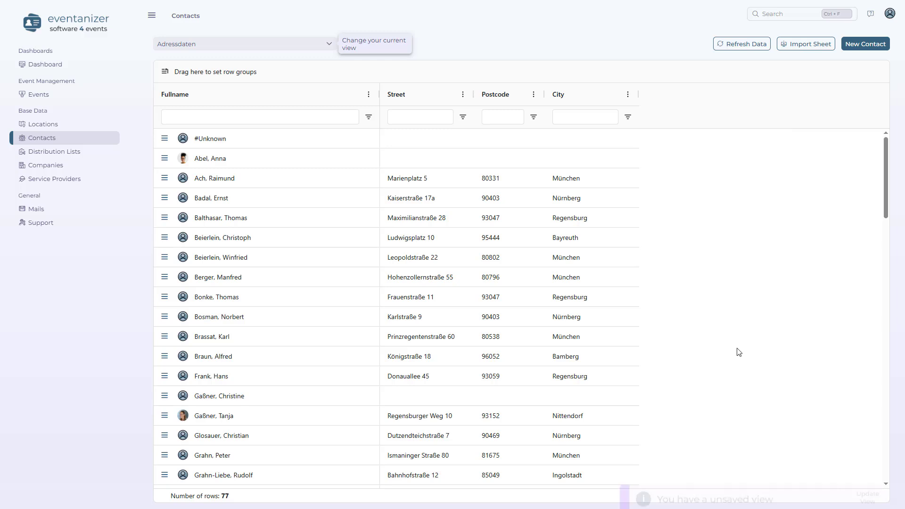
click(463, 95)
mouse_move(513, 332)
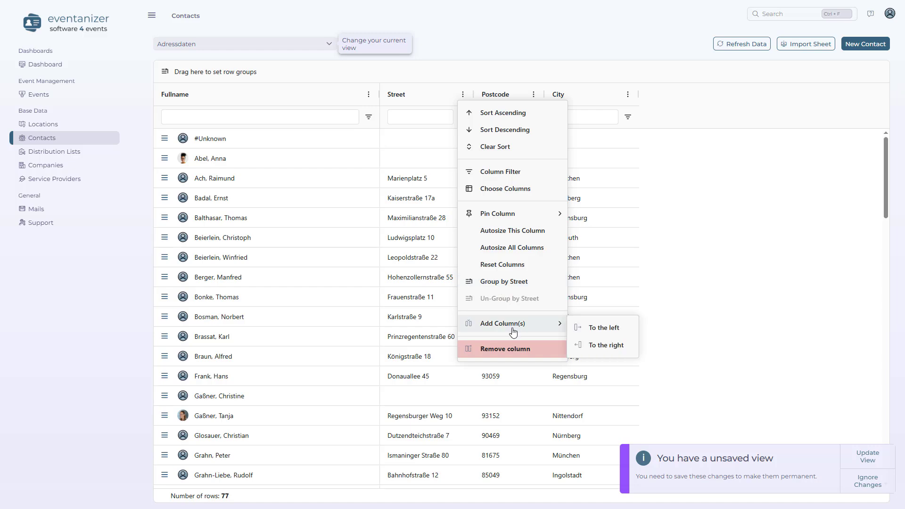
click(582, 327)
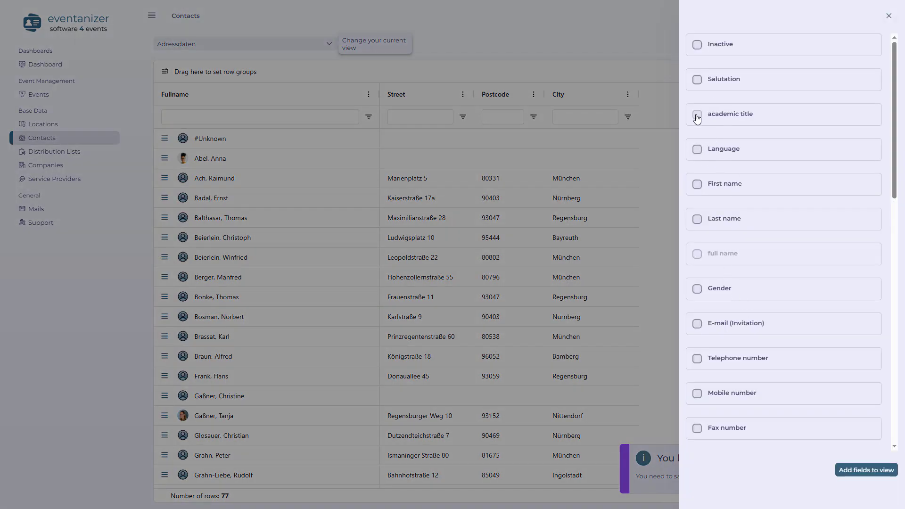
click(696, 80)
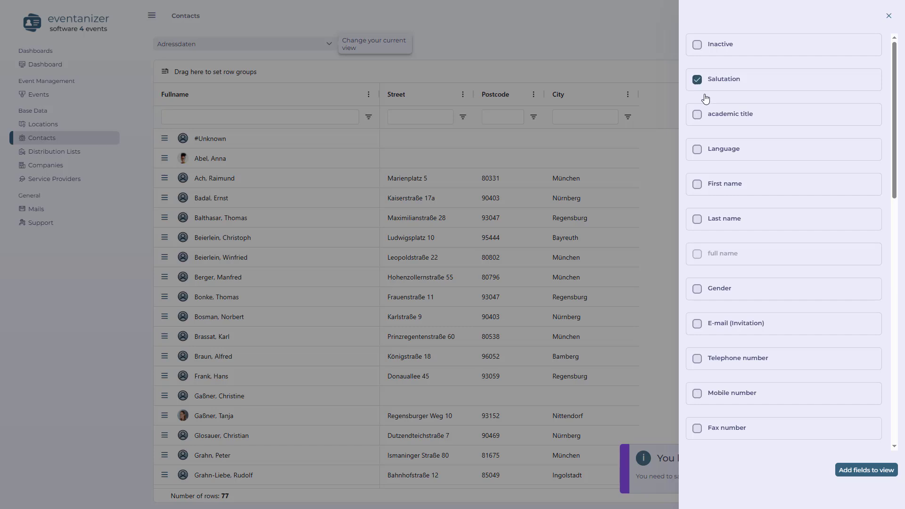
click(699, 290)
click(871, 473)
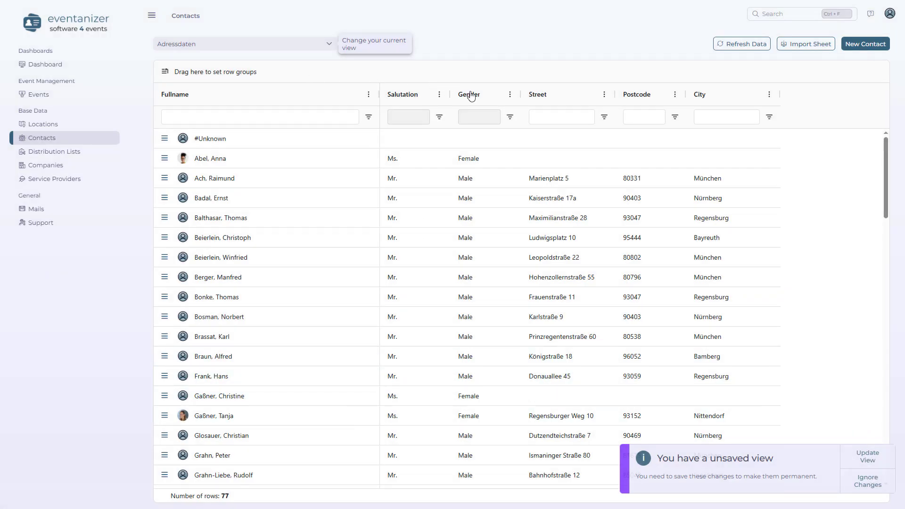
Step: Narrow the Salutation column slightly and save the changed layout as a new personal view named "Salutations"
drag(469, 94, 449, 92)
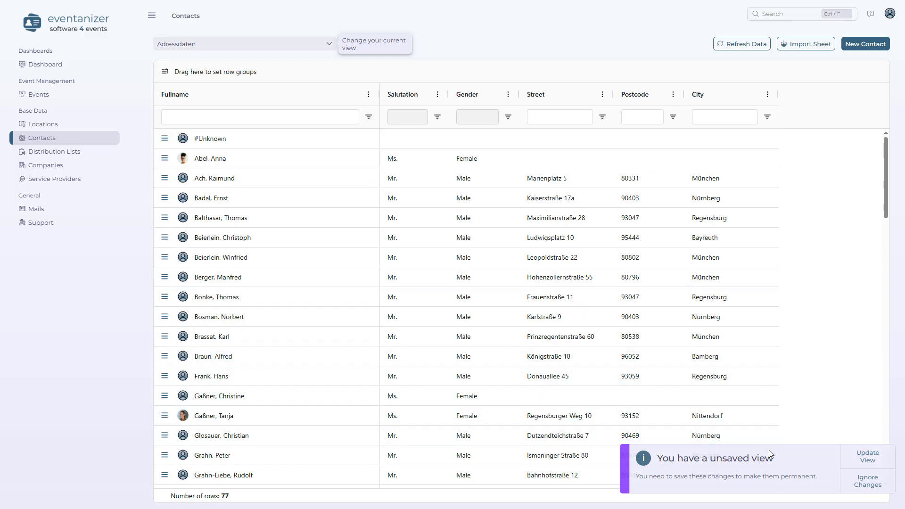
click(868, 458)
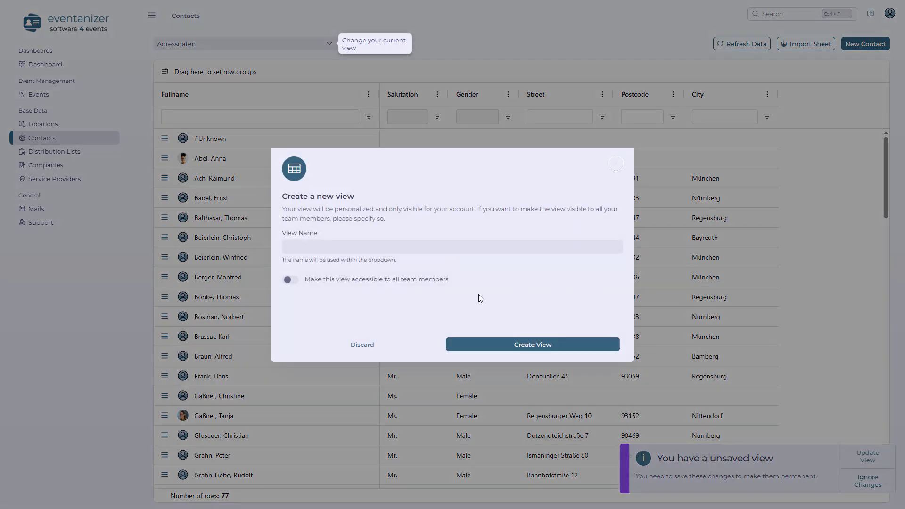
click(373, 249)
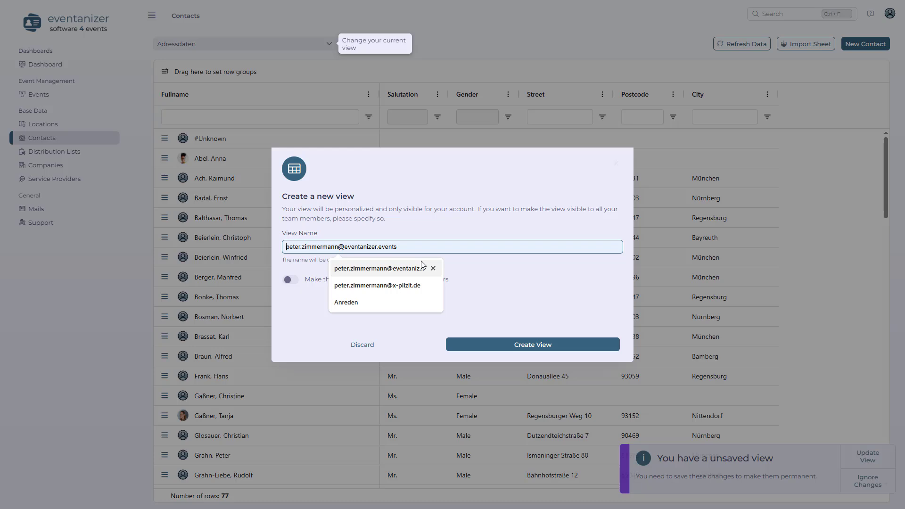
text(My Ad)
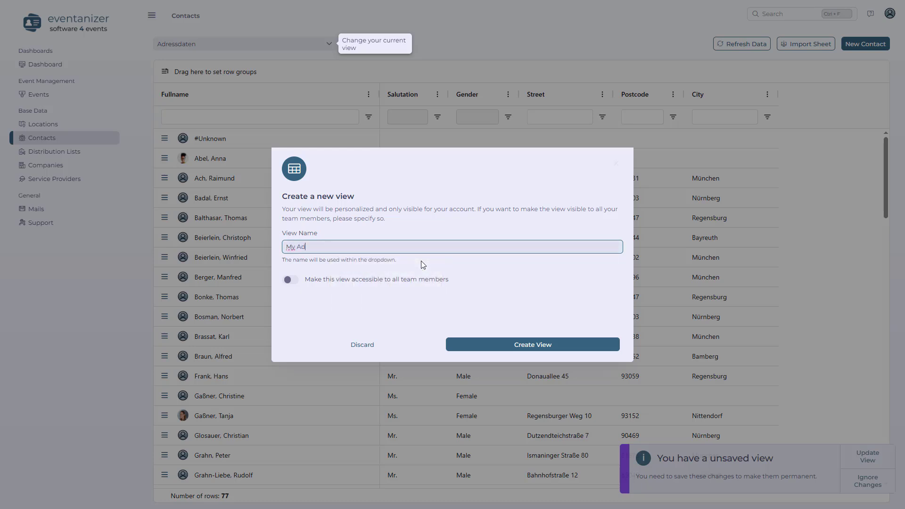
text(ress List)
key(ctrl+a)
text(Salutations)
click(537, 344)
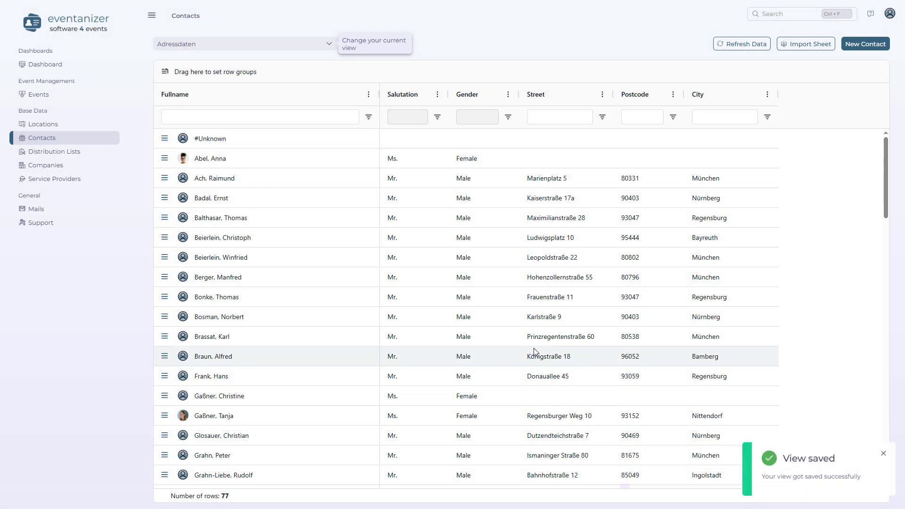
Step: Switch the contacts list to the personal view Salutations
click(328, 44)
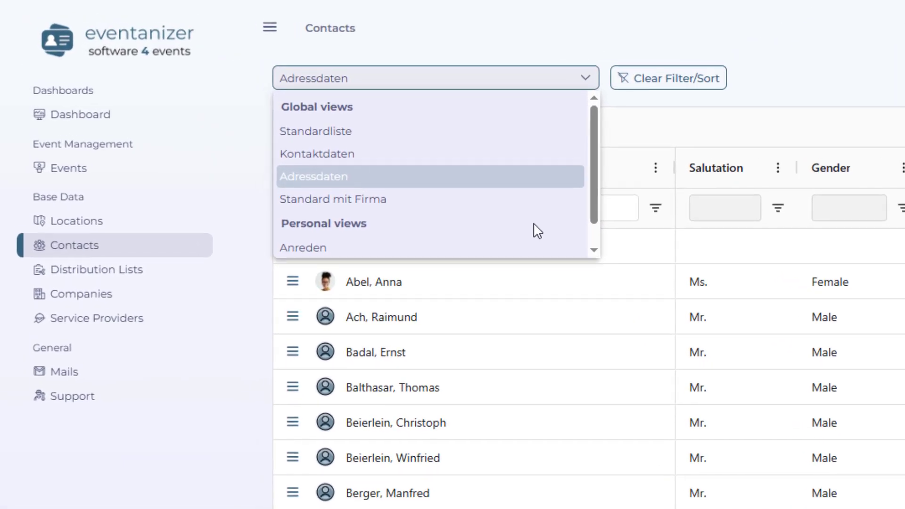
scroll(538, 231, down, 1)
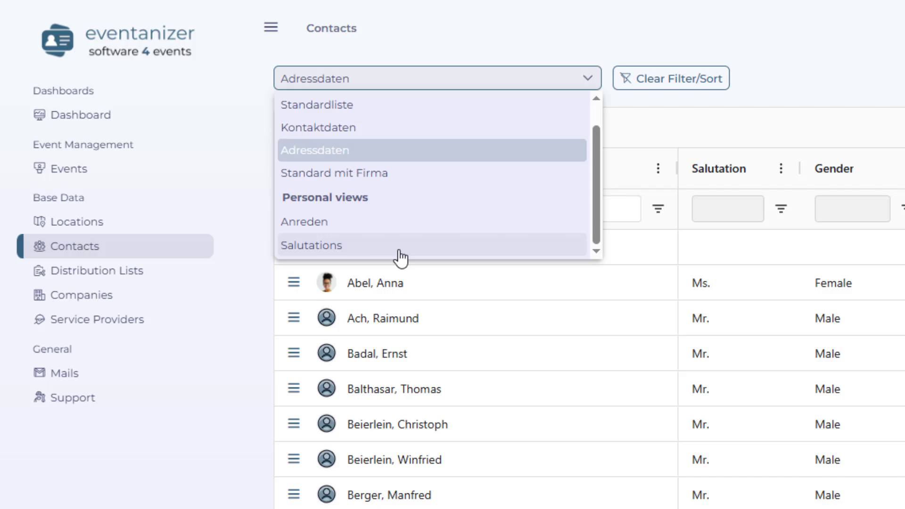
click(400, 250)
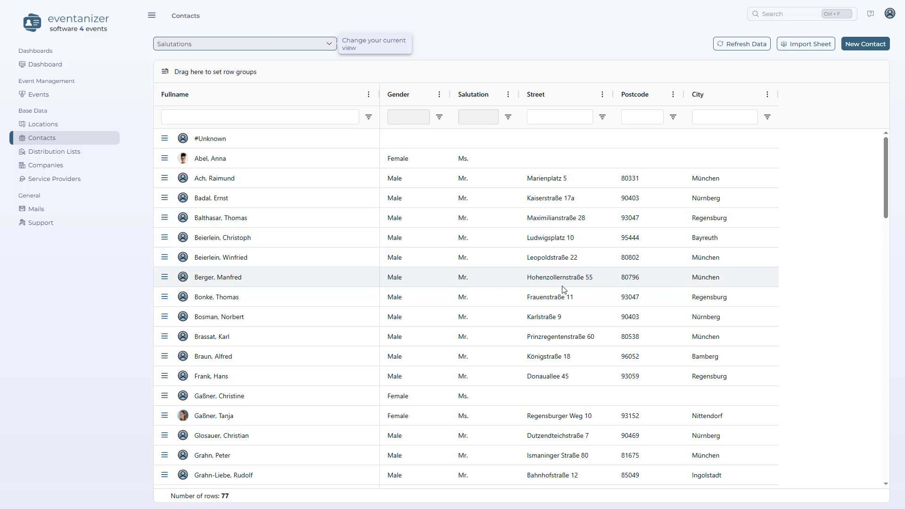
Step: Append "a" to the house number in the Street cell of the contact in Bayreuth
double_click(576, 238)
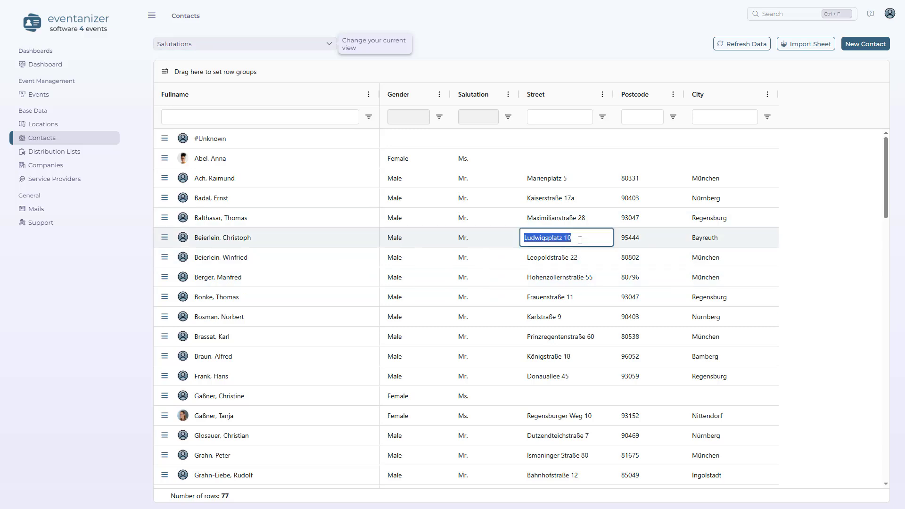
click(579, 239)
text(a)
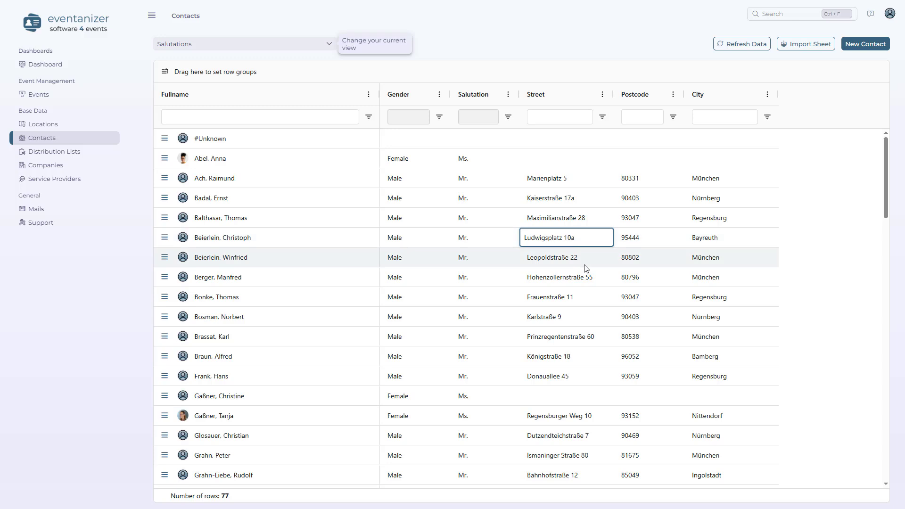
key(Return)
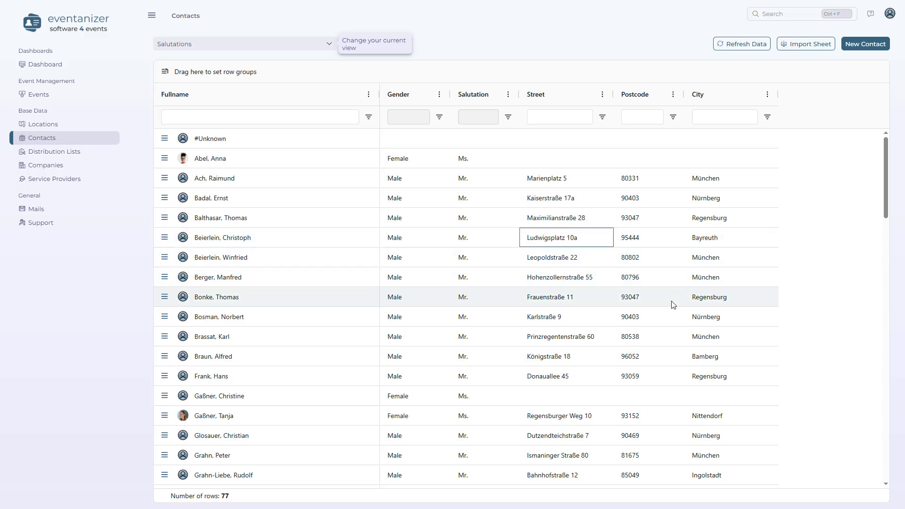
Step: Check the Salutation choices for the Bayreuth contact and leave the cell at Mr
double_click(476, 240)
click(511, 240)
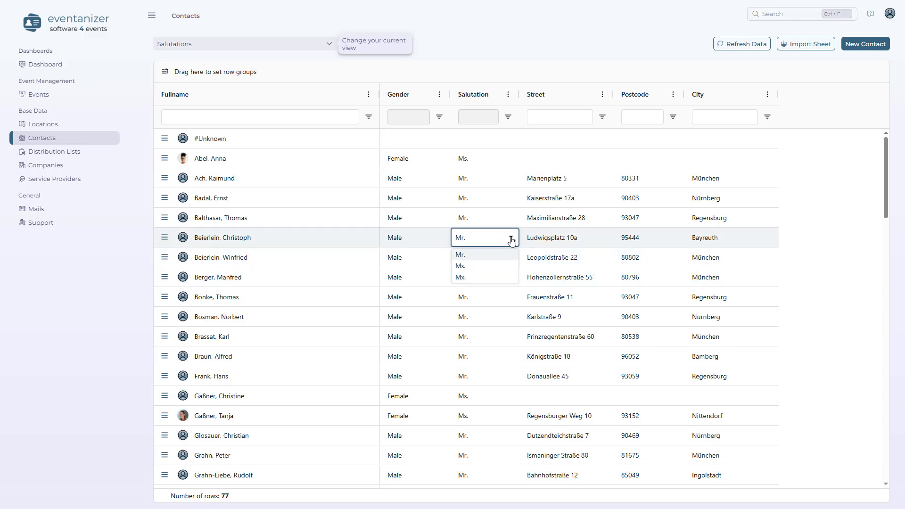
click(511, 239)
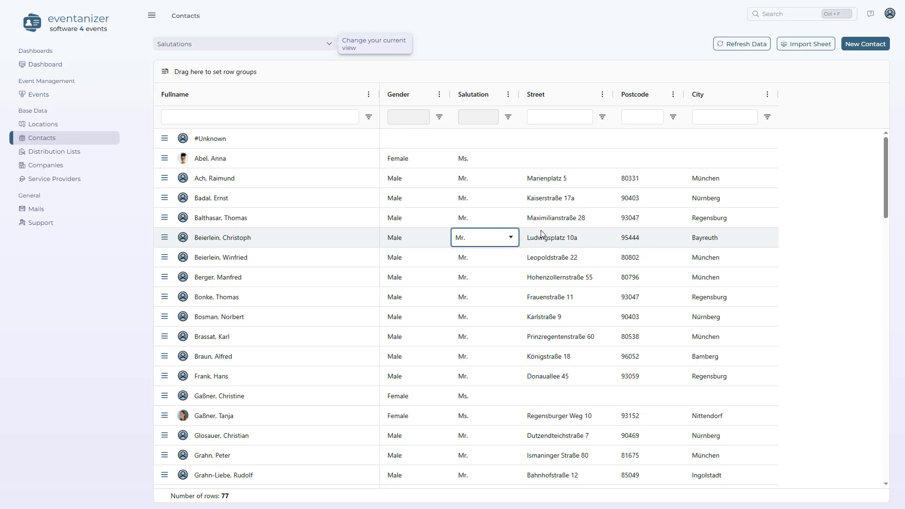
key(Down)
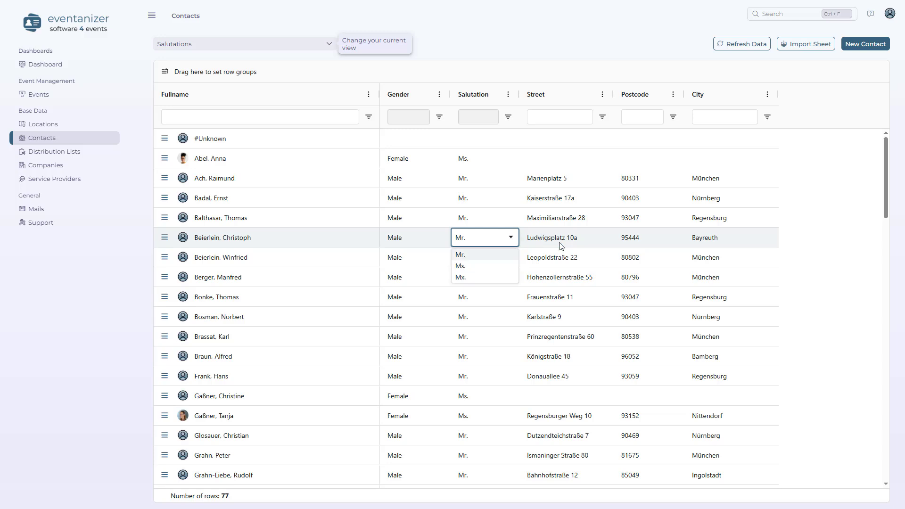
key(Tab)
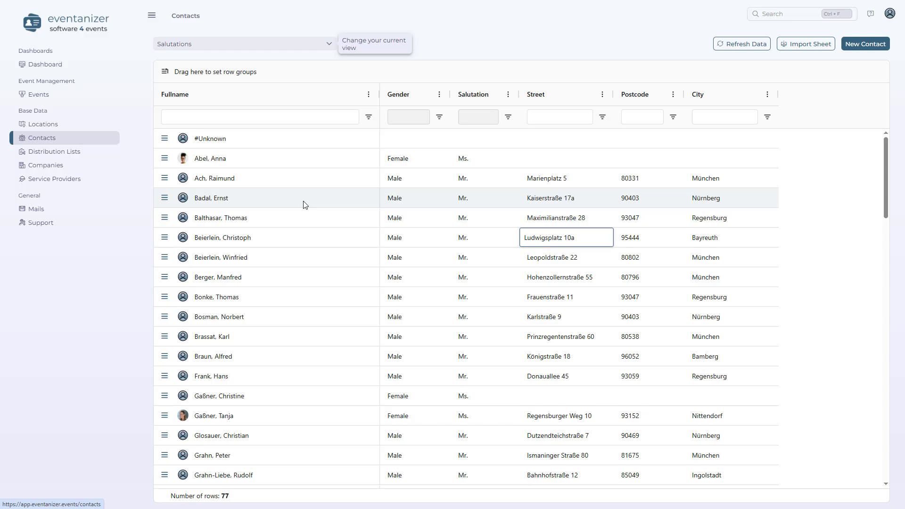
Step: Open the contact card of the male contact without a photo directly below the two Zilch entries near the end of the list
scroll(305, 204, down, 20)
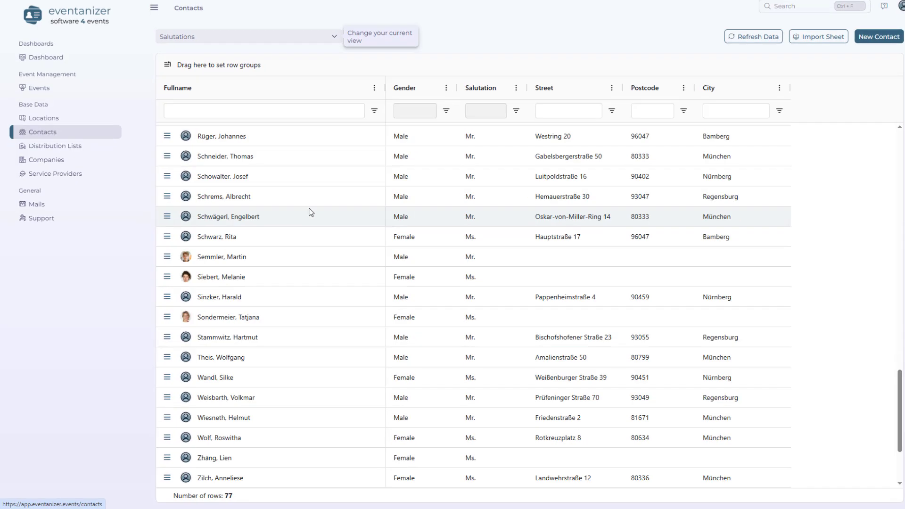
scroll(309, 209, down, 3)
scroll(223, 411, up, 1)
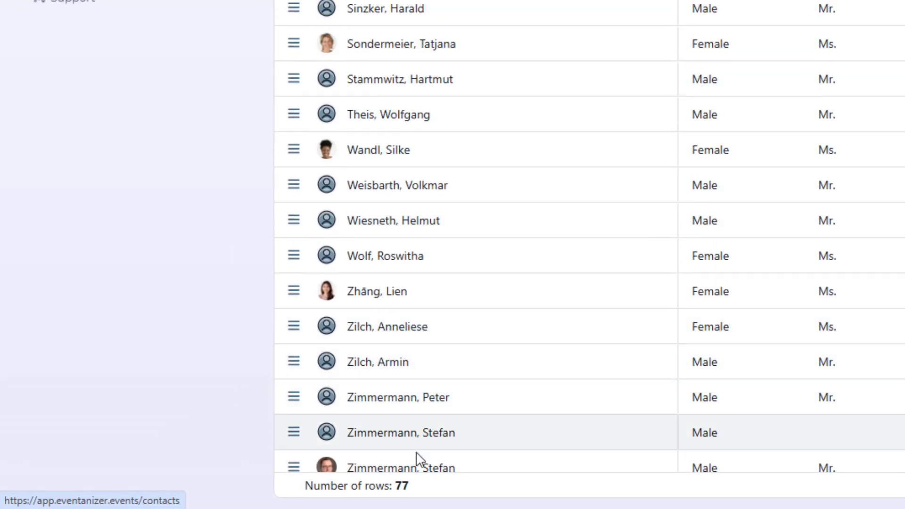
click(294, 397)
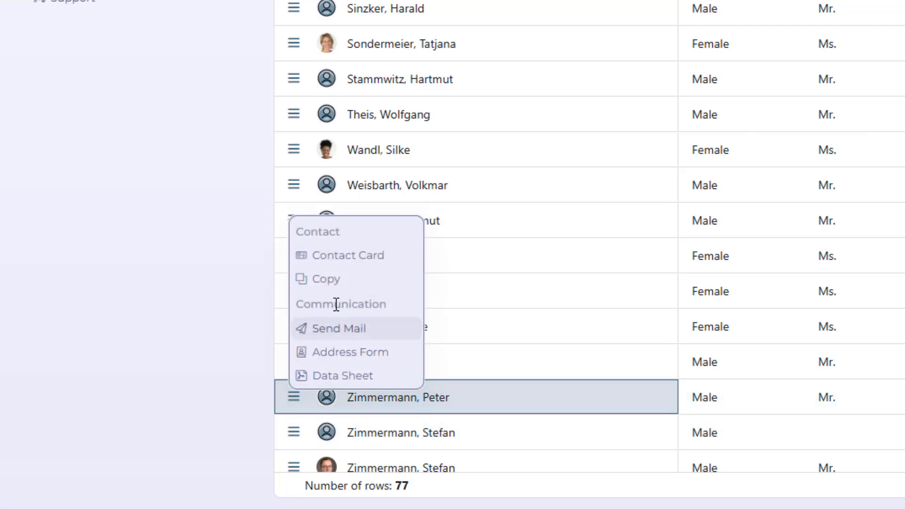
click(346, 261)
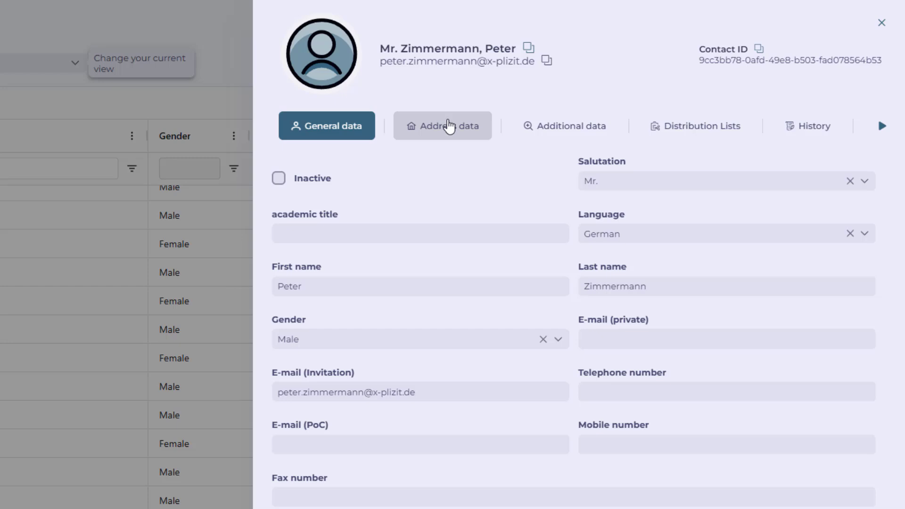
Step: Look through the contact's address data and additional data, then return to the general data
click(449, 126)
click(567, 123)
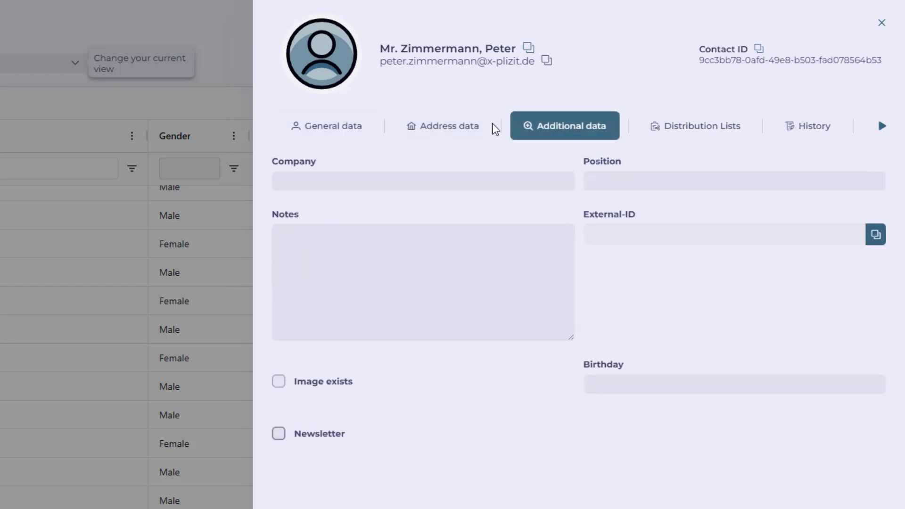
click(354, 139)
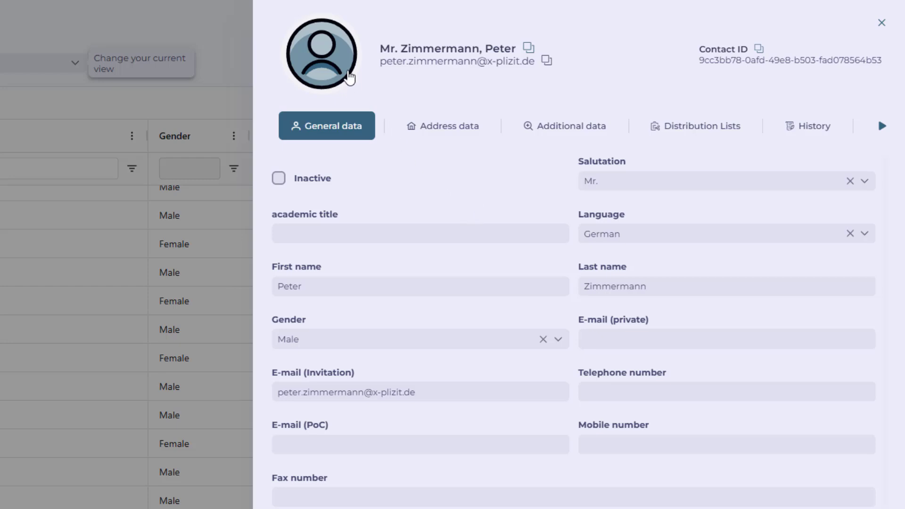
Step: Upload the portrait from the Gespeicherte Bilder folder as the contact's picture, shifting the crop area upward to frame the head
click(333, 65)
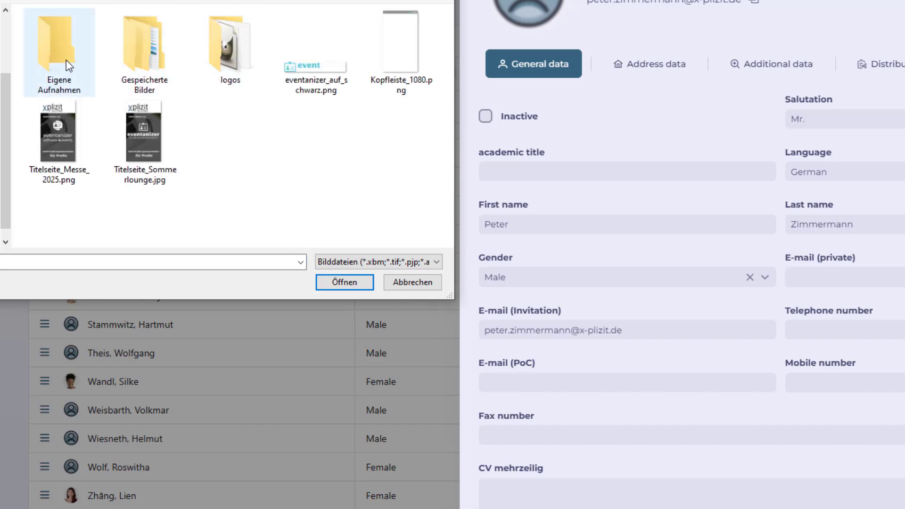
double_click(125, 55)
double_click(148, 55)
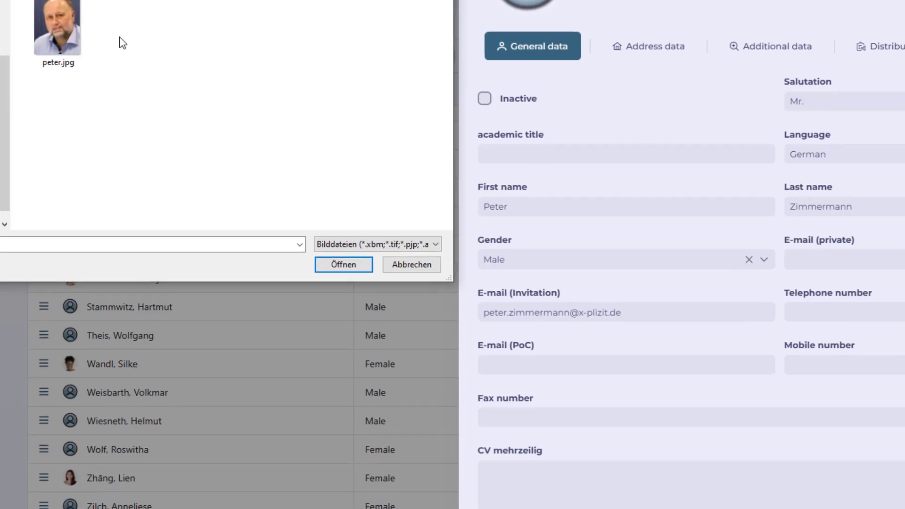
double_click(61, 43)
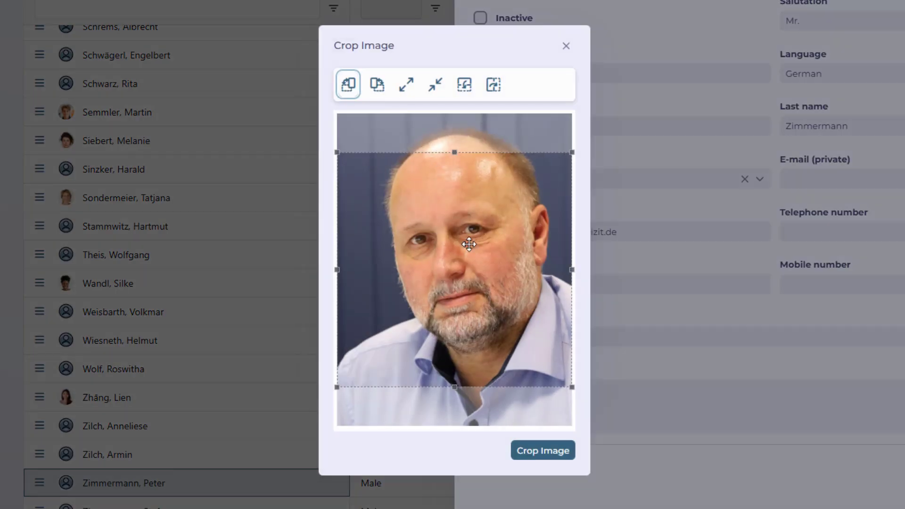
drag(469, 244, 472, 225)
click(540, 456)
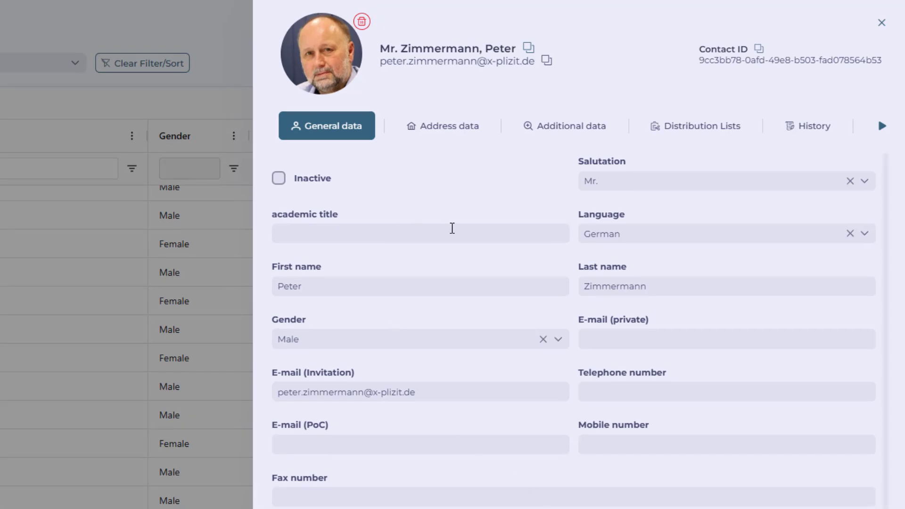
Step: Open the contact's distribution lists and try switching the Mitarbeiter and Kundenbetreuung memberships, leaving Mitarbeiter selected
click(724, 134)
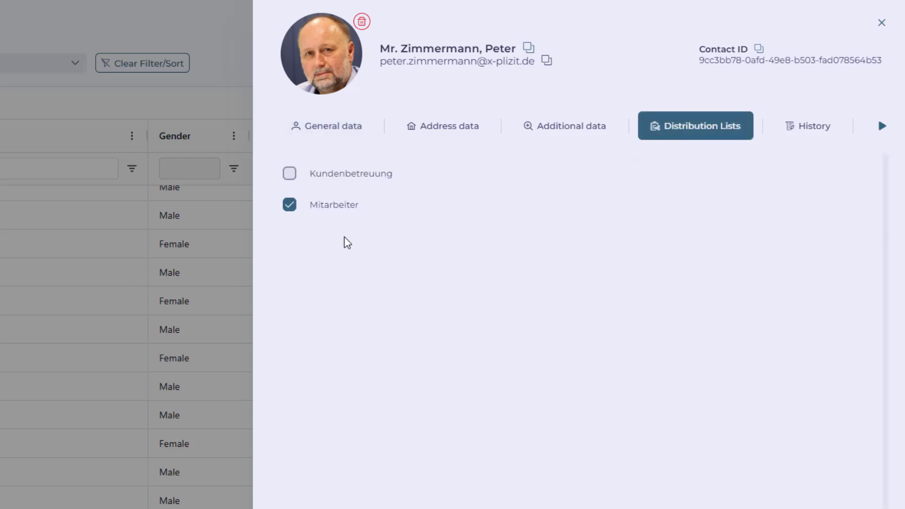
click(291, 206)
click(289, 176)
click(291, 205)
Step: Examine the contact's event history and the journal of changes made to the record
click(817, 134)
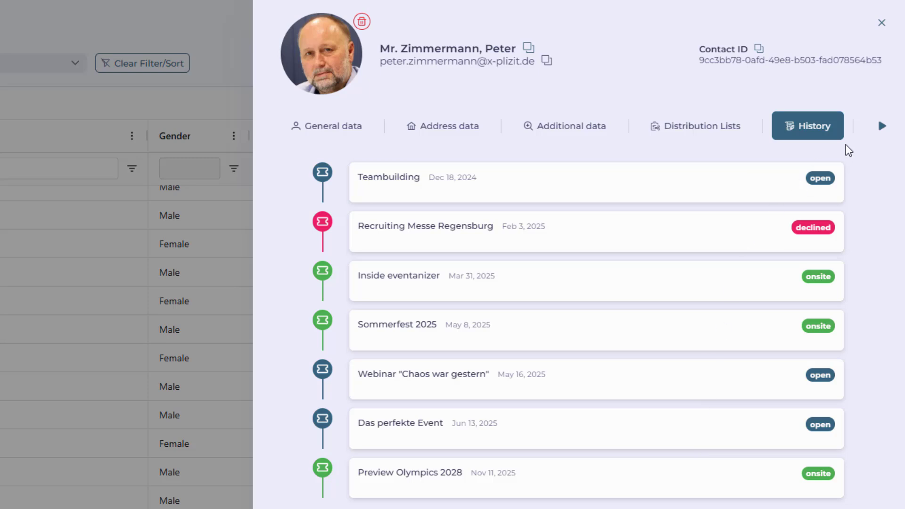
click(879, 132)
click(851, 133)
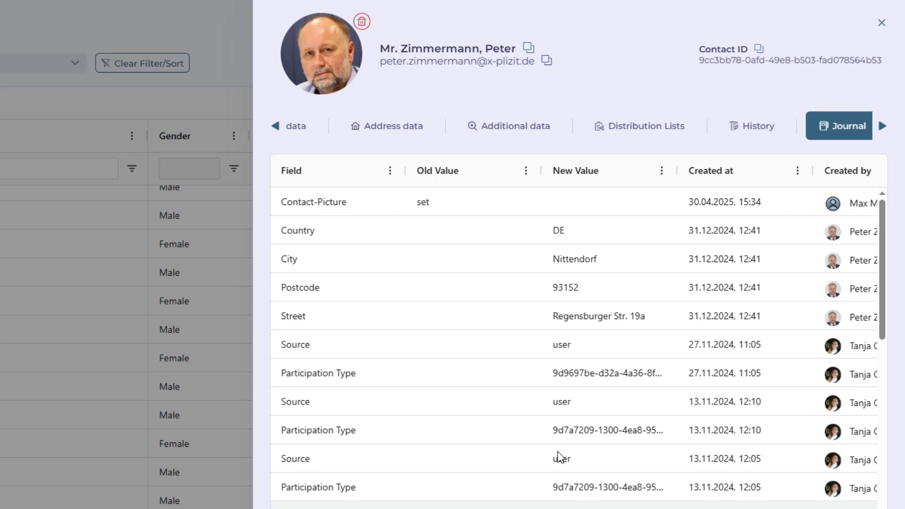
Step: Copy the contact's e-mail address from the card header and close the contact card without saving
click(547, 63)
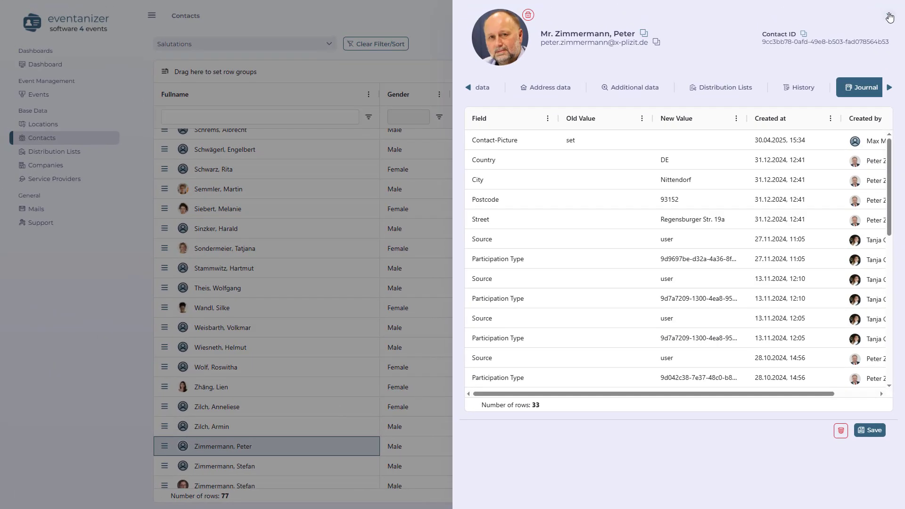
click(890, 17)
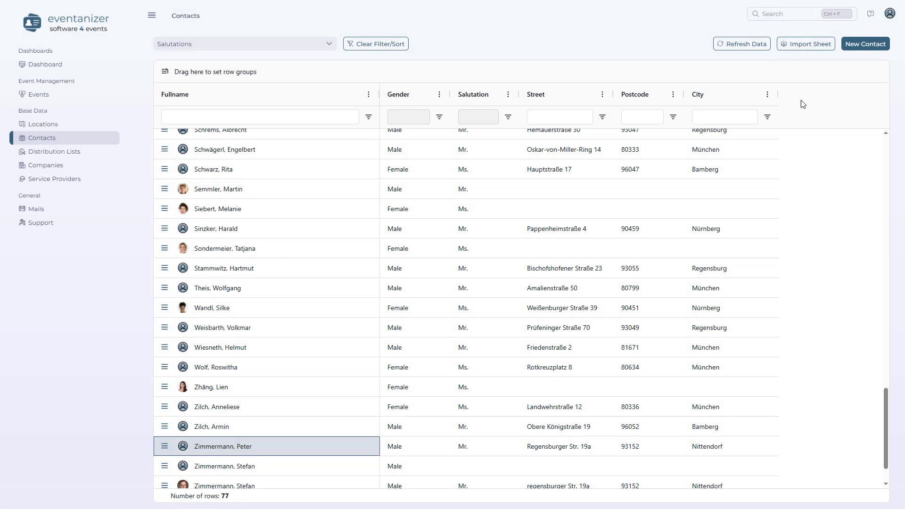
Step: Look at the blank new-contact form and the contact import page without creating or importing anything, and return to the contacts list
click(862, 46)
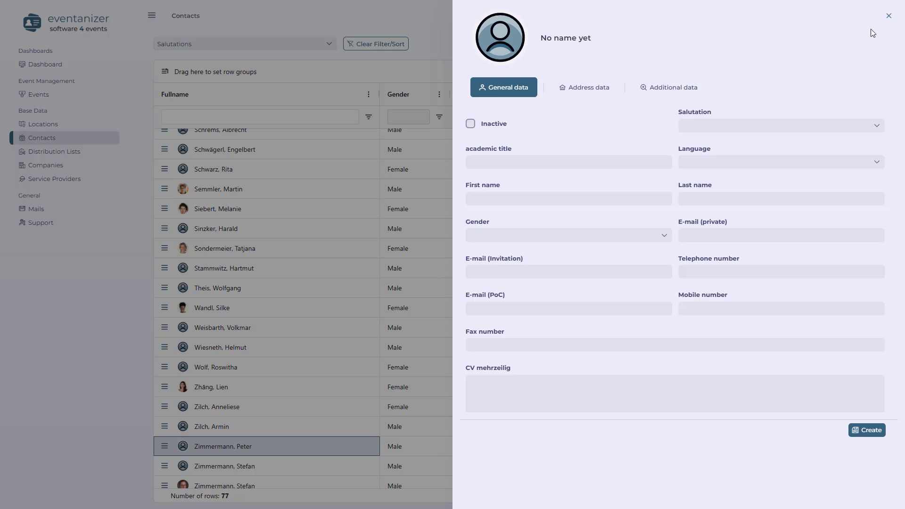
click(889, 16)
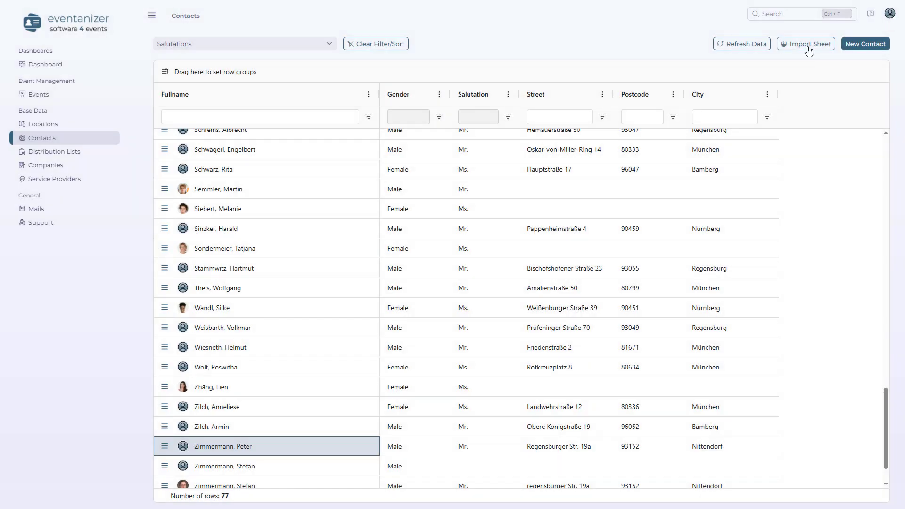
click(809, 46)
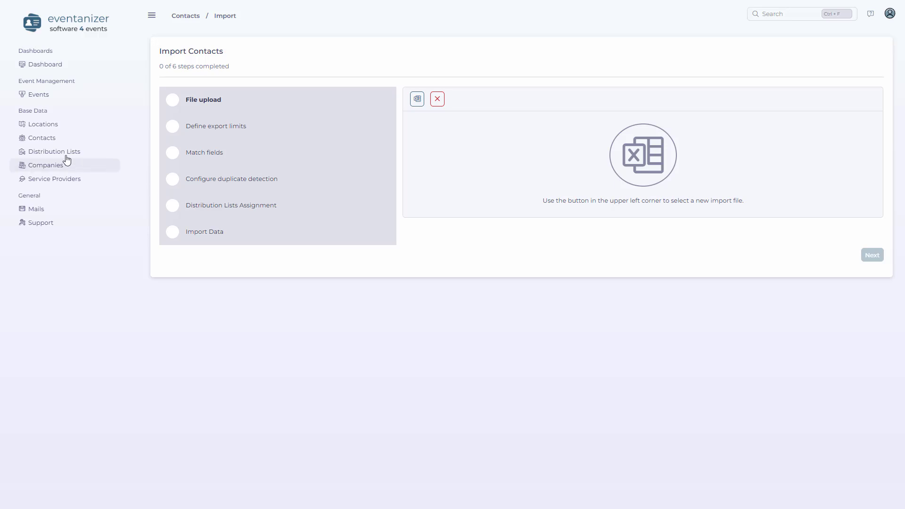
click(49, 141)
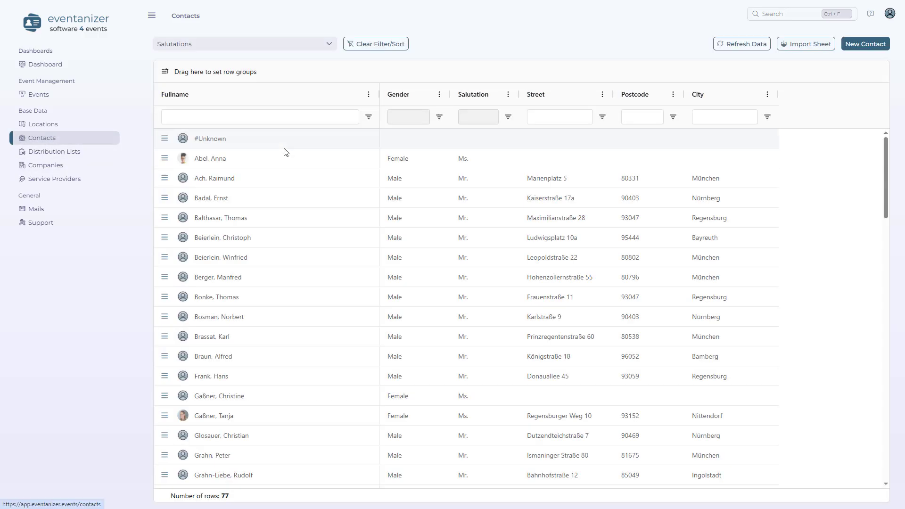